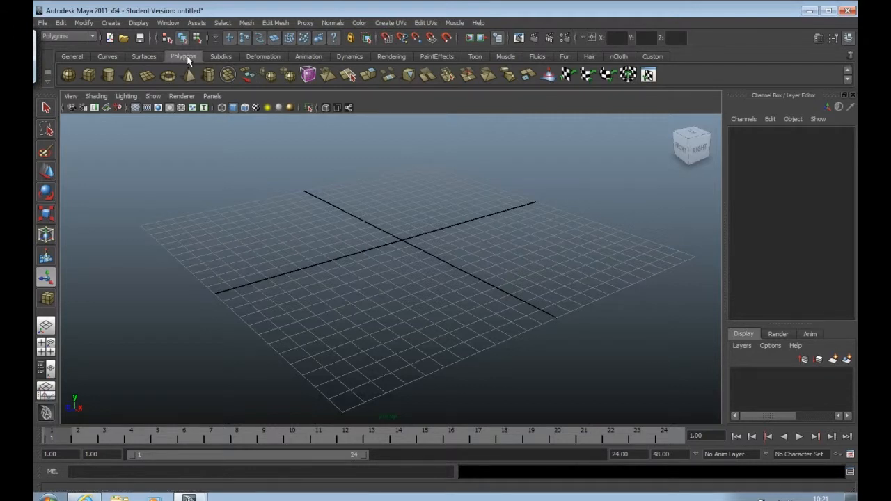
Set the active menu set to Polygons
left_click(92, 37)
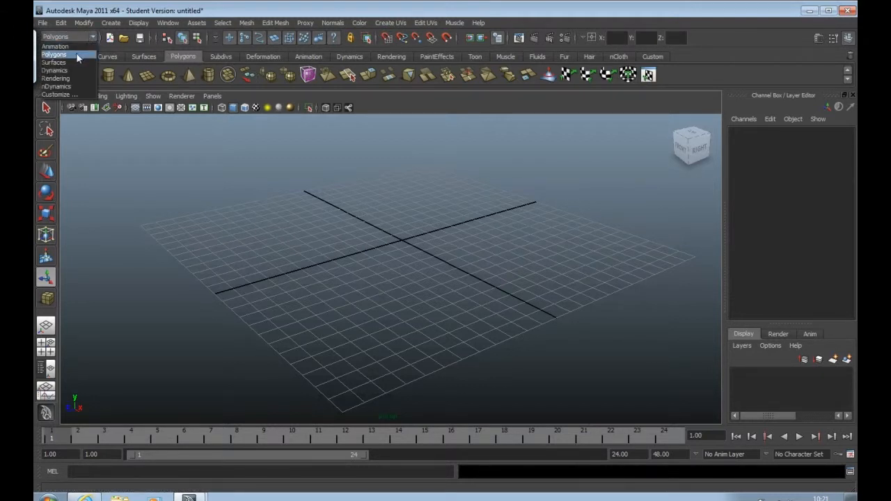
left_click(76, 55)
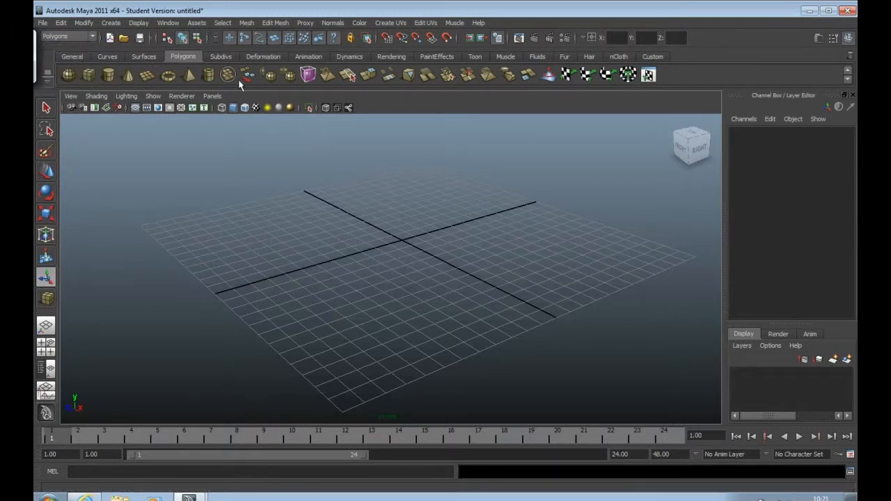
key("space")
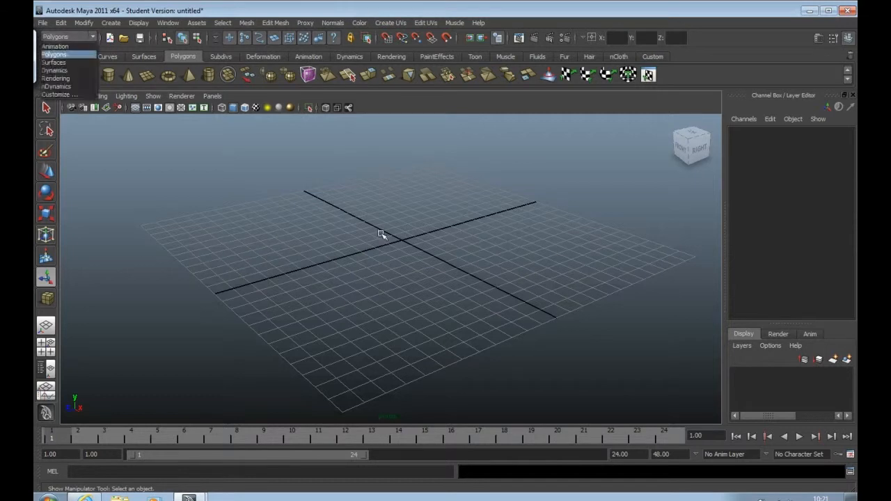
left_click(58, 56)
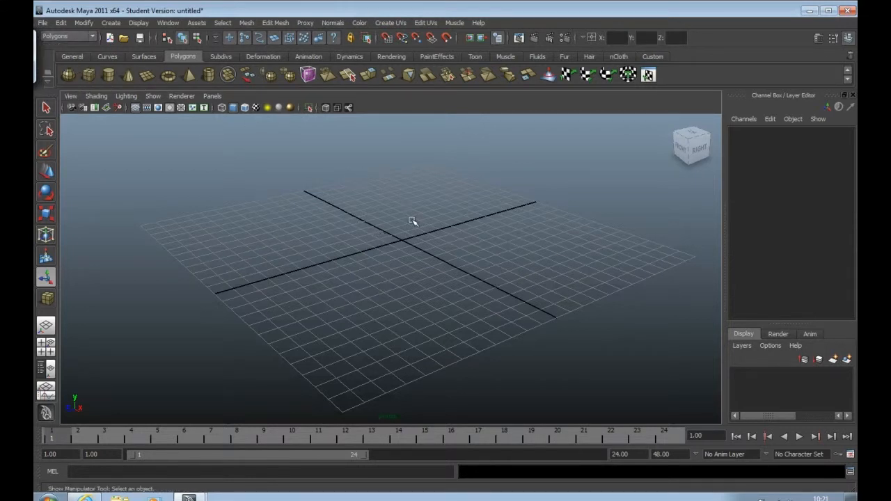
key("space")
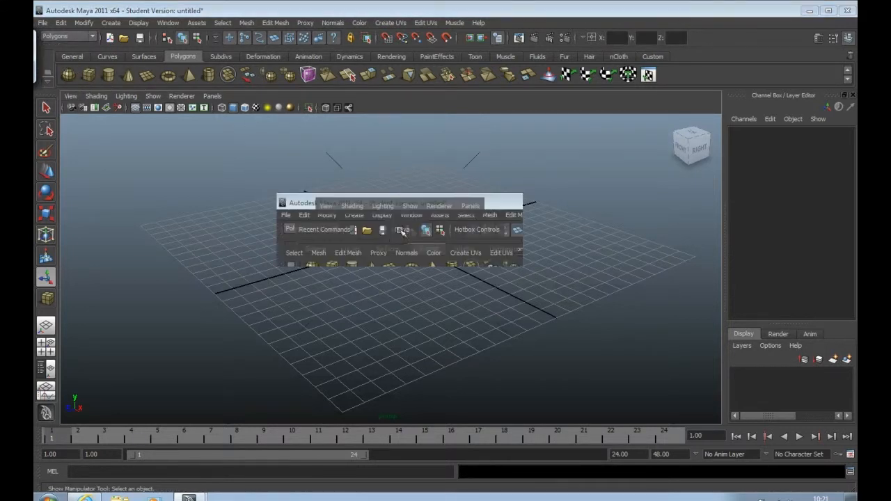
left_click(333, 255)
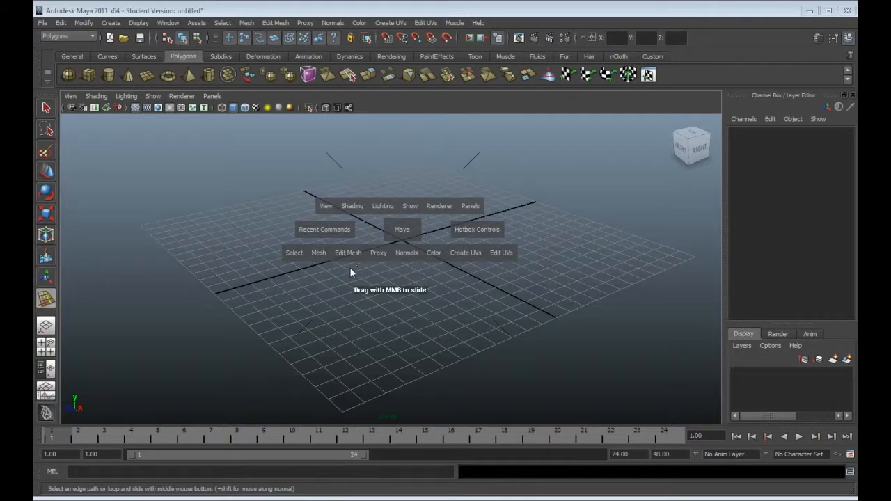
left_click(274, 23)
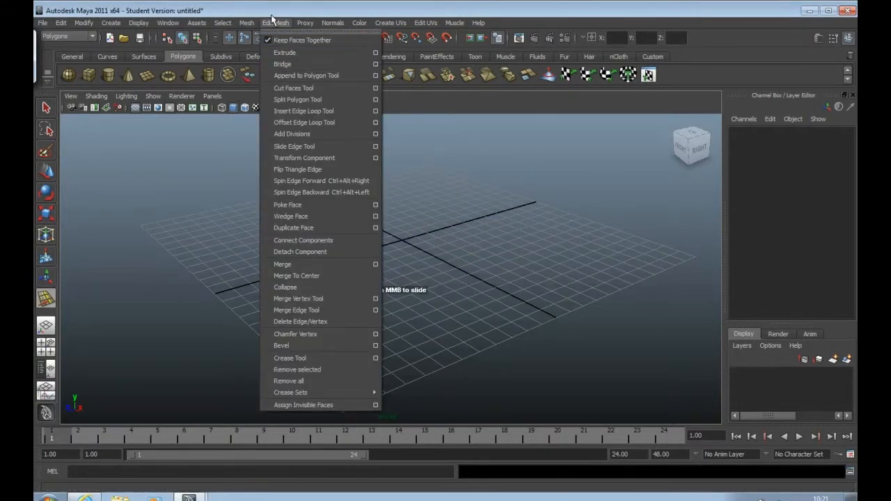
left_click(274, 23)
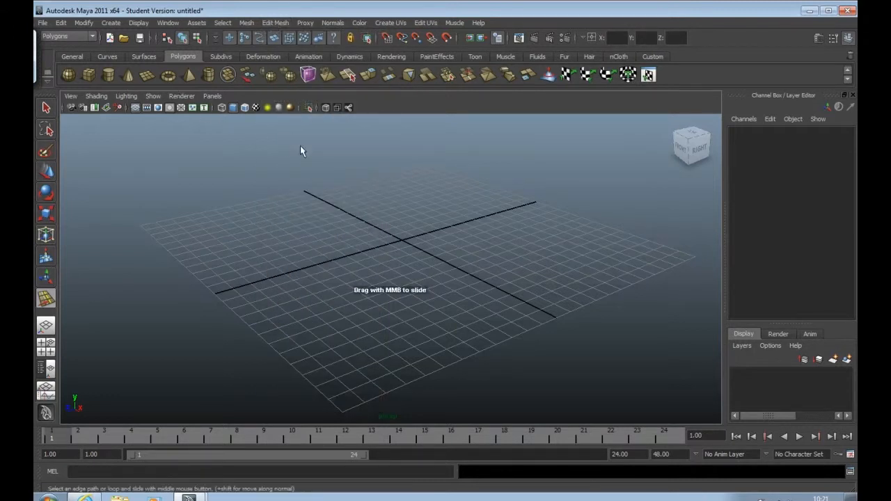
left_click(46, 108)
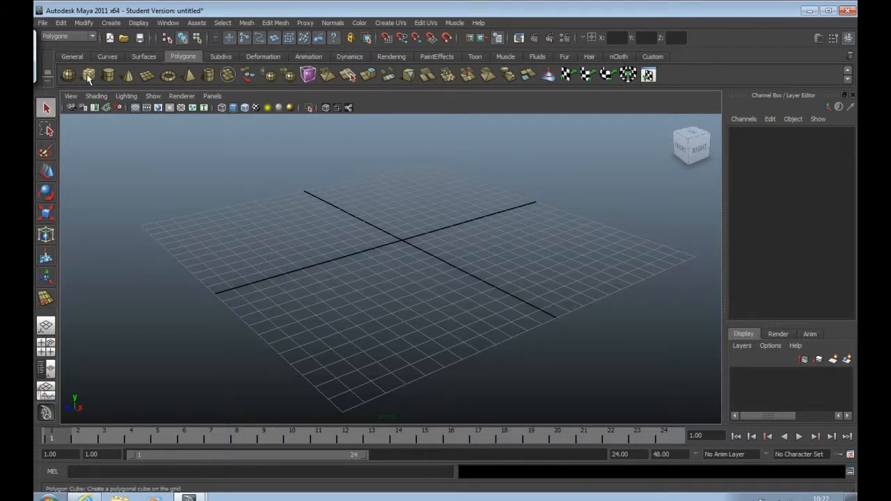
Draw an interactive polygon cube on the grid, about 2.96 units on each side
left_click(110, 23)
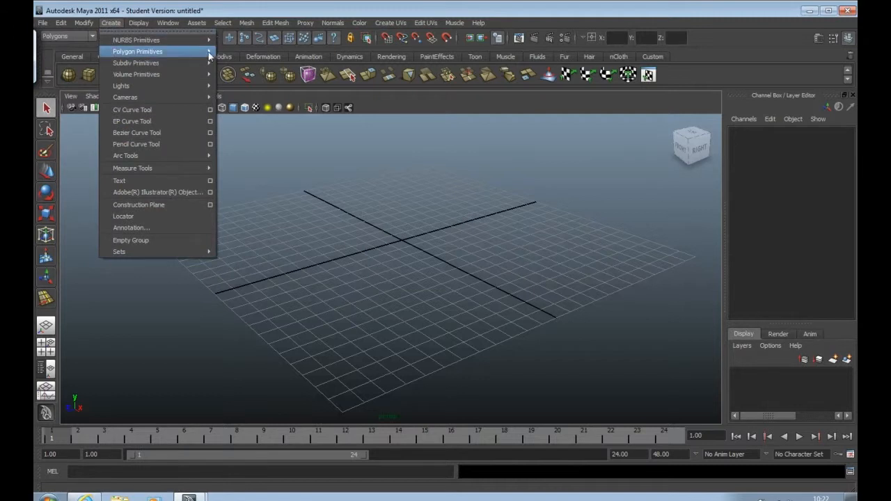
mouse_move(207, 57)
left_click(261, 72)
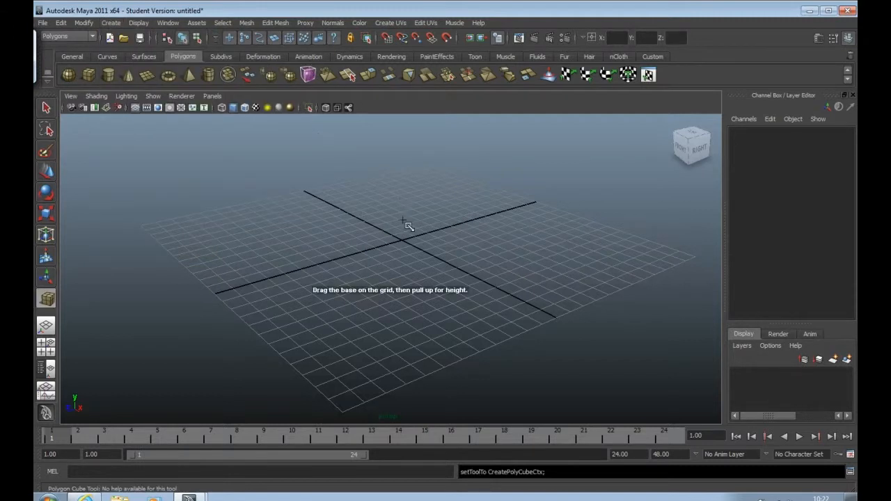
left_click_drag(382, 221, 408, 224)
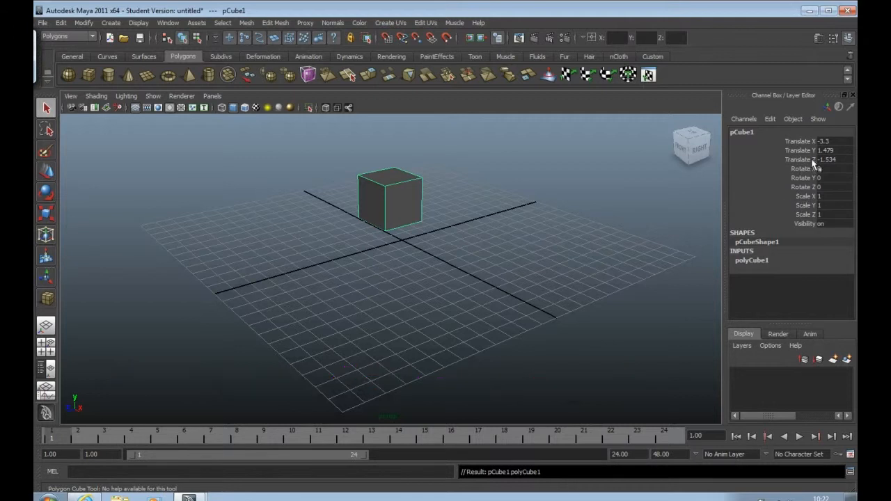
Centre the cube on the origin by setting Translate X, Y and Z to 0
left_click_drag(824, 141, 825, 162)
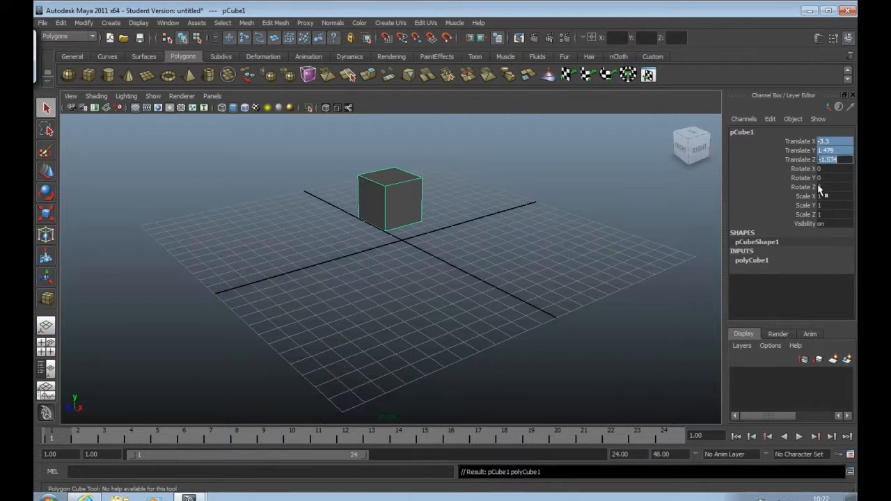
type("0")
key("Return")
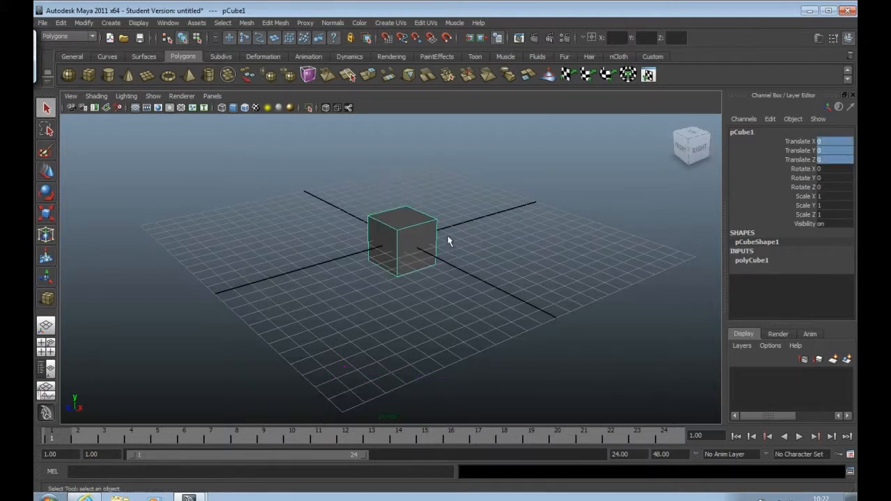
Set the cube's Subdivisions Height to 2 in its polyCube1 inputs
left_click_drag(446, 309, 456, 267, "alt")
scroll(433, 296, "up", 5)
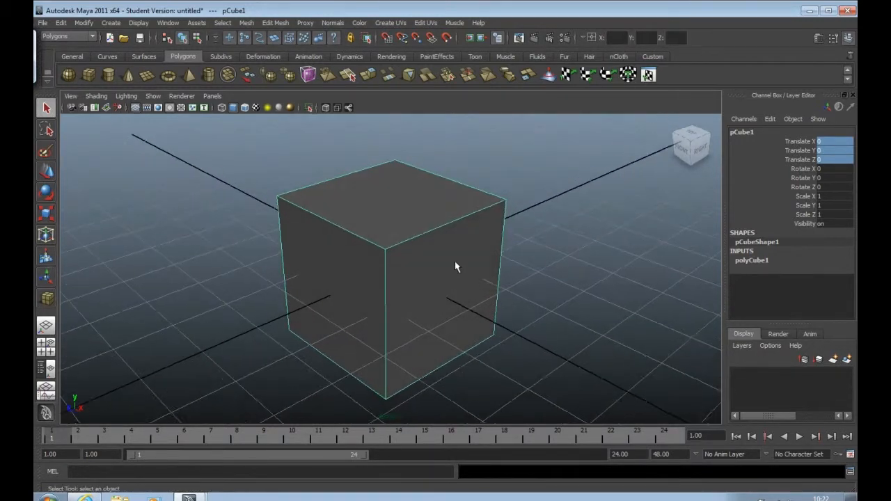
left_click(422, 255)
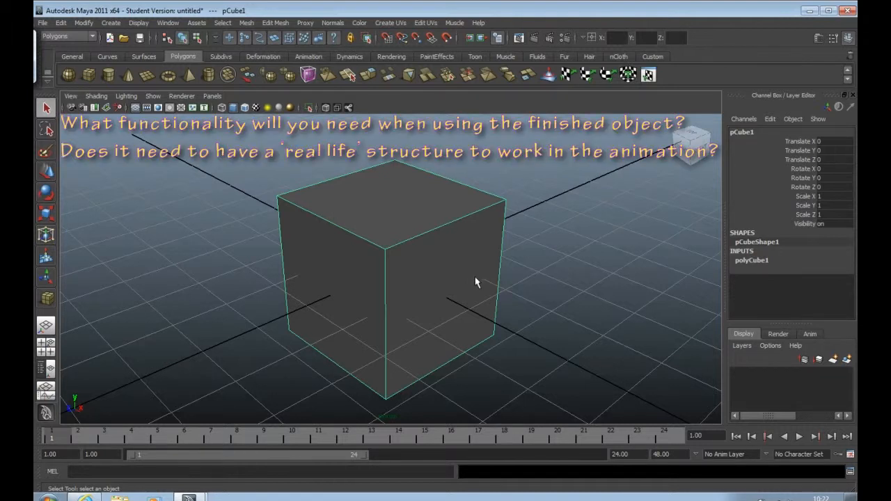
left_click(754, 260)
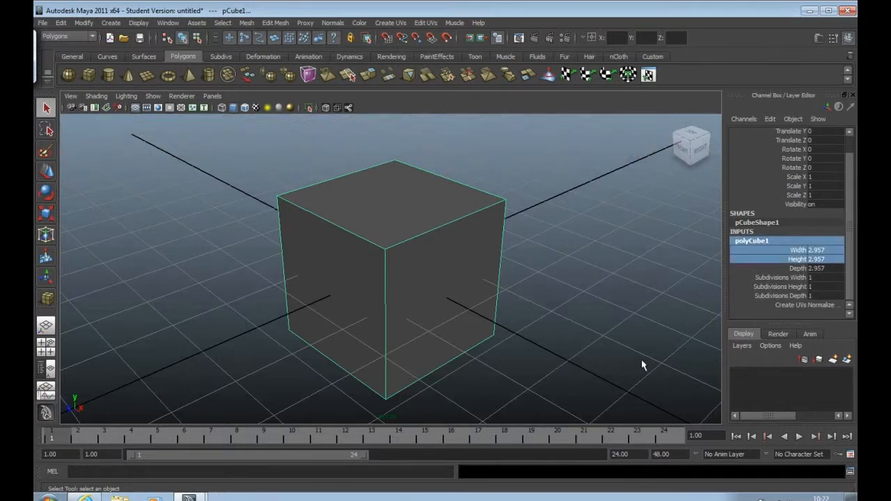
left_click(791, 287)
left_click(819, 288)
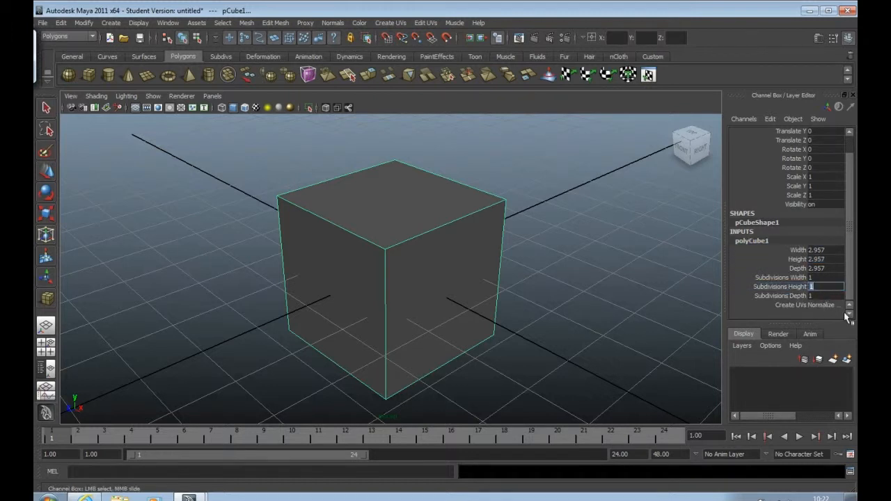
type("2")
key("Return")
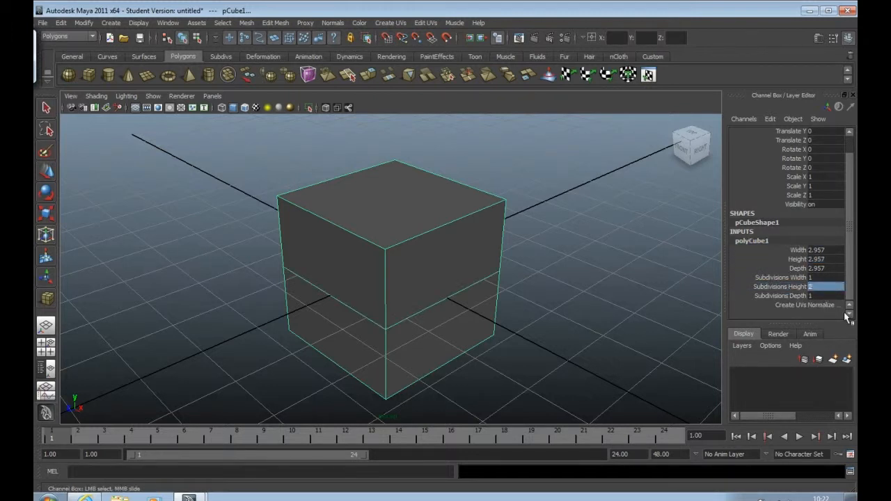
Switch the cube to face selection and activate the Move tool on its lower front face
left_click_drag(450, 319, 578, 318, "alt")
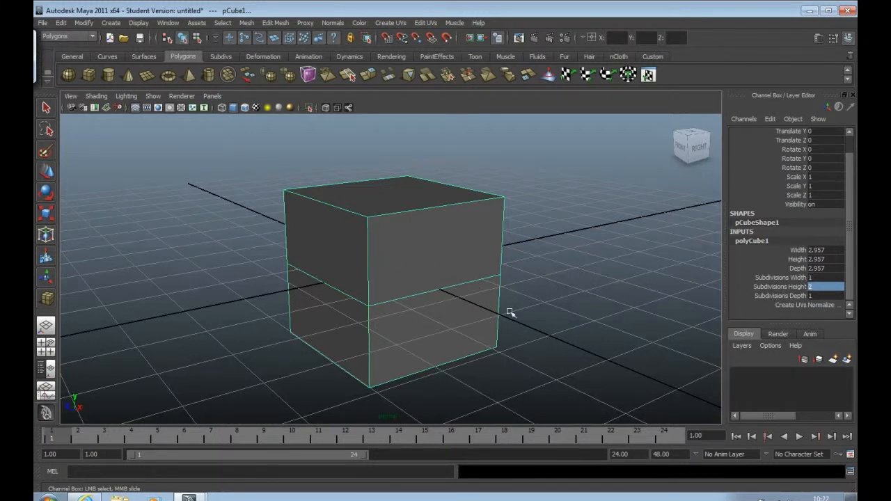
right_click(353, 273)
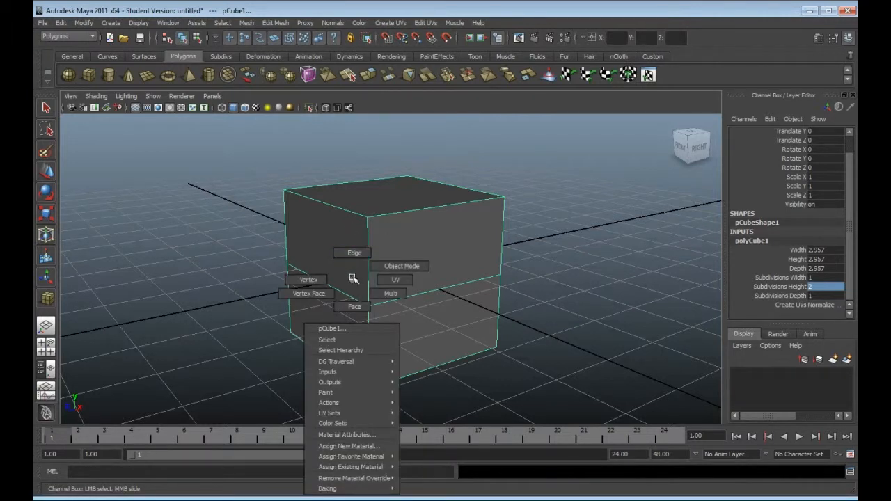
right_click_drag(354, 279, 353, 308)
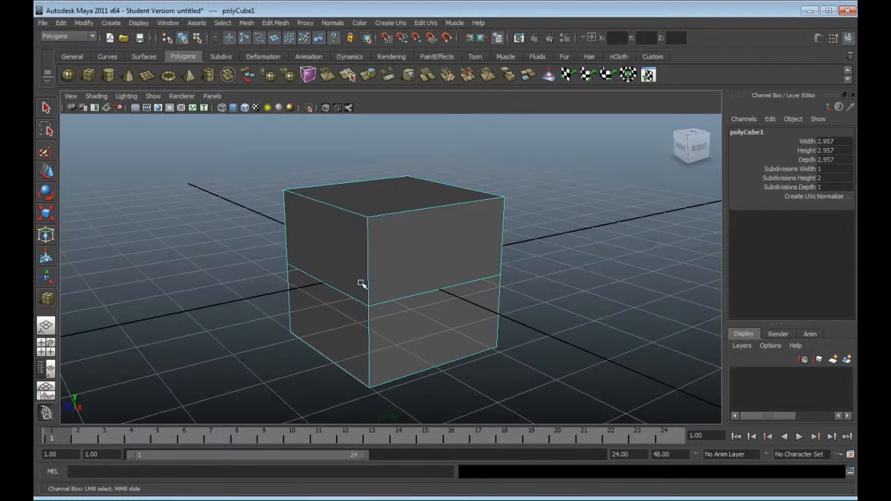
left_click(329, 317)
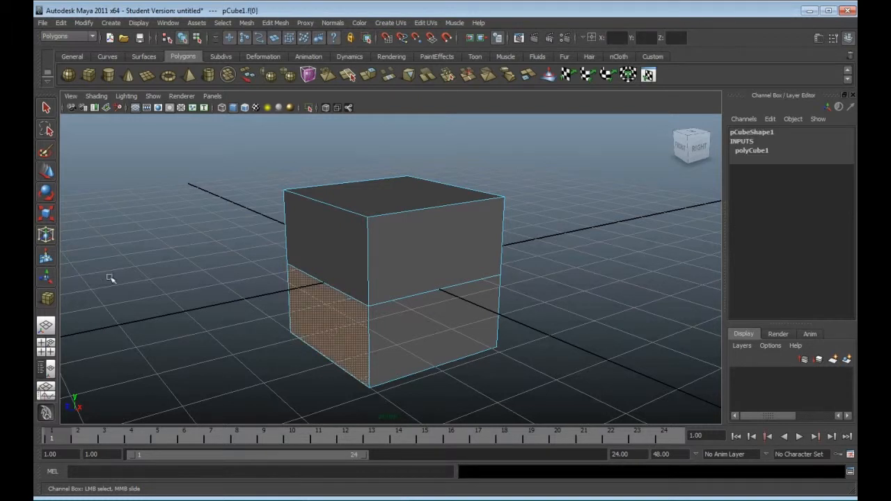
left_click(50, 178)
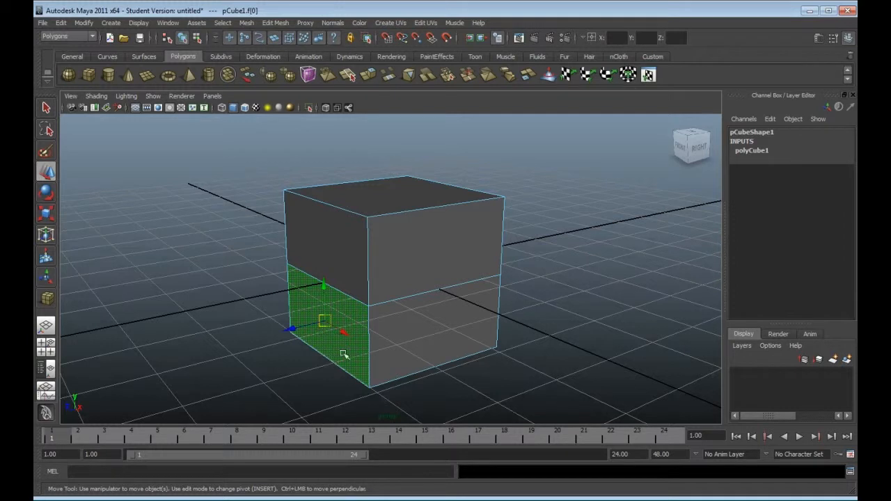
Try to move the selected lower faces along Z, and undo the move
left_click_drag(342, 354, 294, 359, "alt")
left_click_drag(358, 307, 304, 311)
key("ctrl+z")
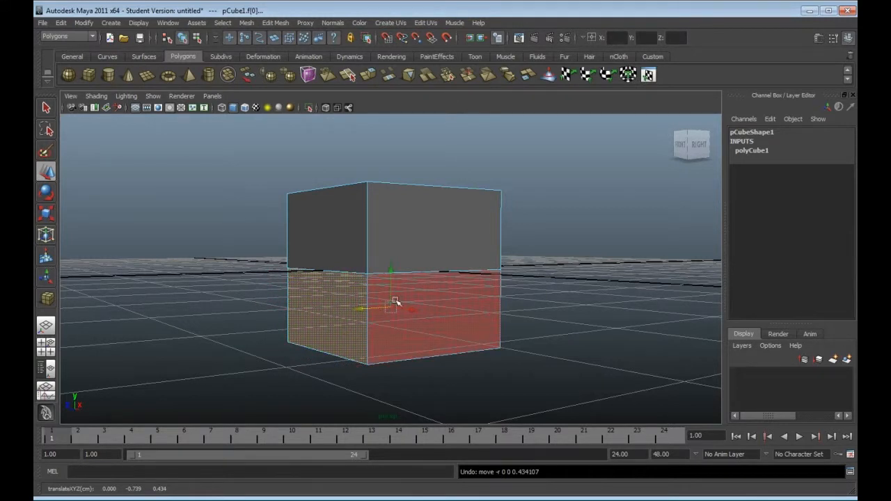
Reselect only the lower front face and pull it forward along Z to about 2.77, forming a sloped windscreen
left_click(297, 374)
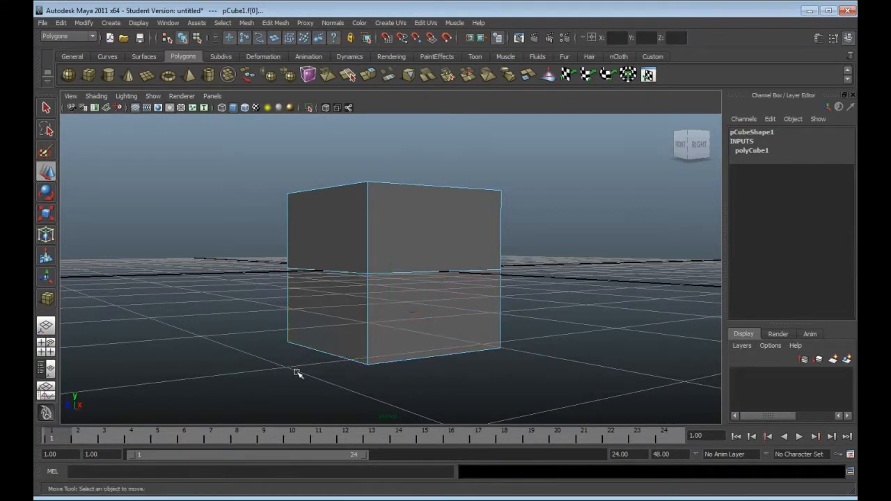
left_click(328, 319)
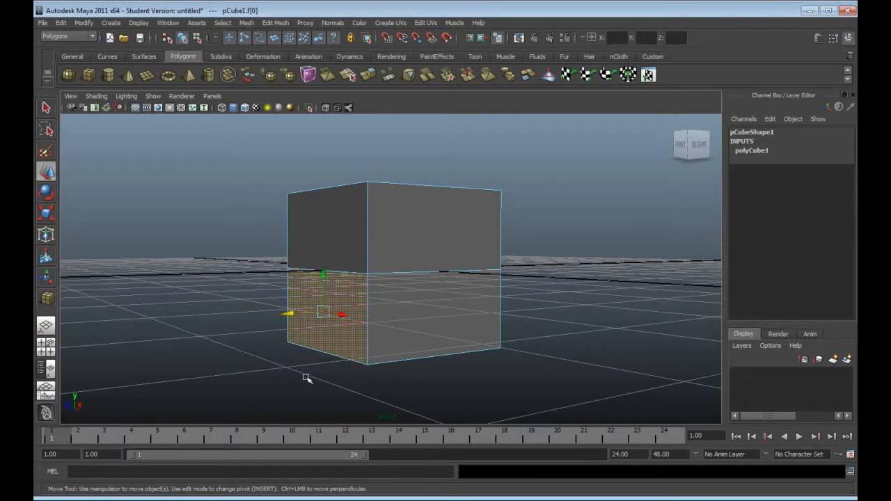
left_click_drag(314, 387, 311, 300, "alt")
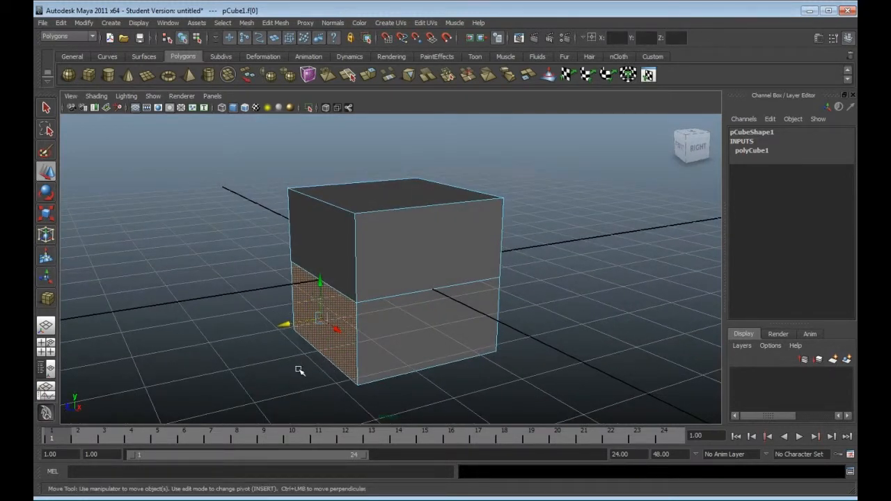
left_click_drag(285, 325, 219, 361)
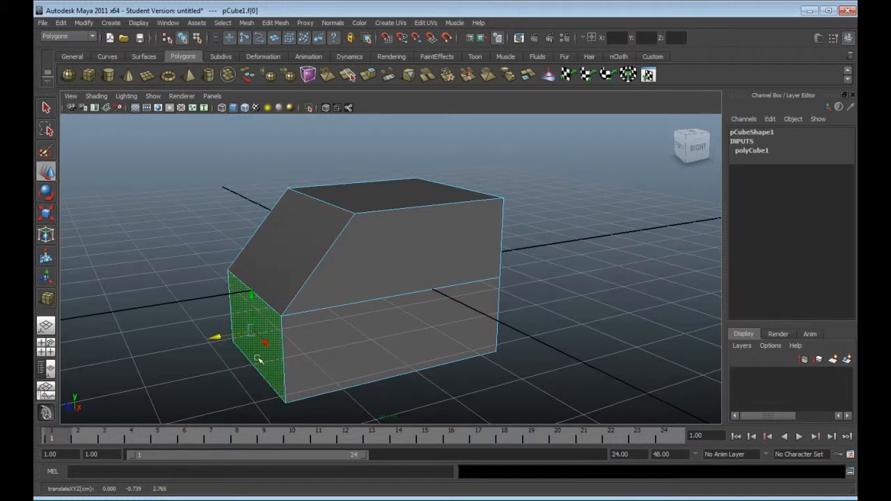
Extrude the lower front face forward by about 0.98 units and toggle the extrude manipulator's axis mode
mouse_move(259, 359)
left_mouse_down("alt")
mouse_move(414, 328)
mouse_move(230, 359)
mouse_move(271, 350)
mouse_move(268, 364)
left_mouse_up("alt")
left_click_drag(273, 293, 297, 263, "alt")
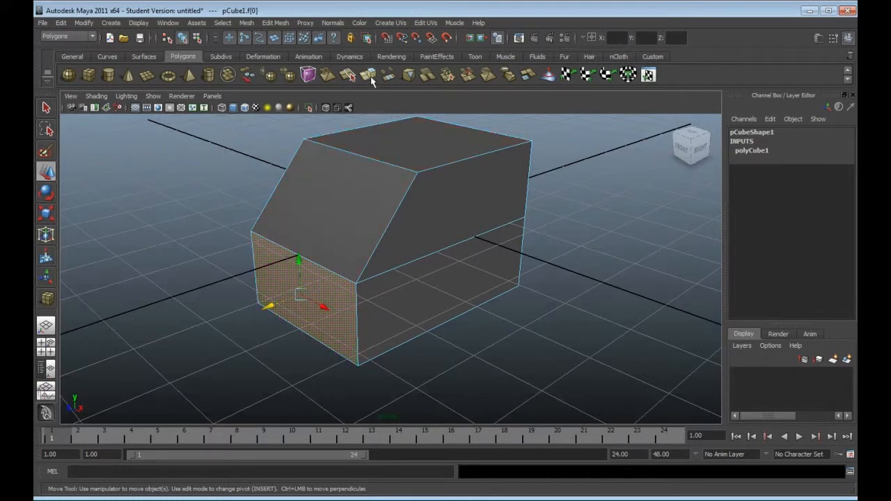
left_click(275, 23)
left_click(286, 54)
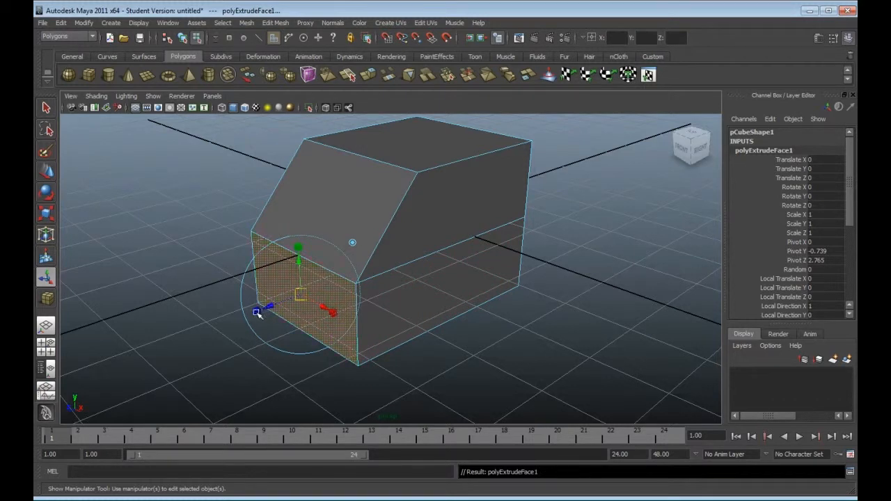
left_click(238, 293)
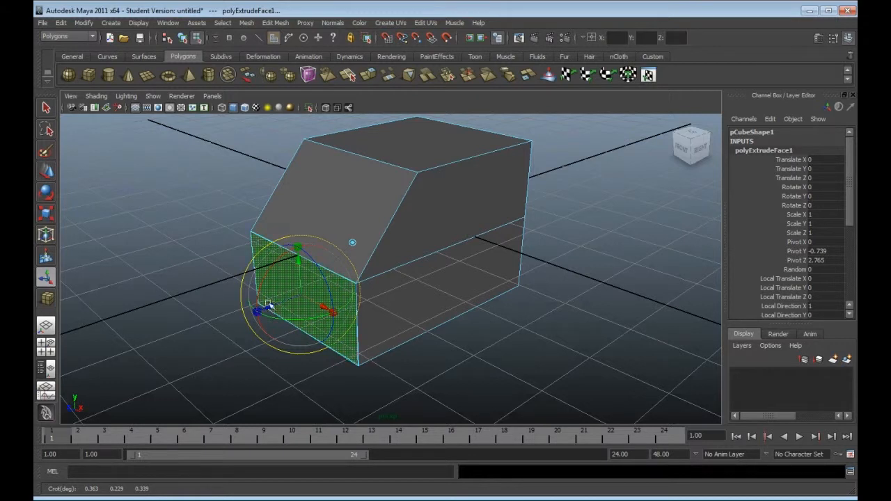
left_click(269, 309)
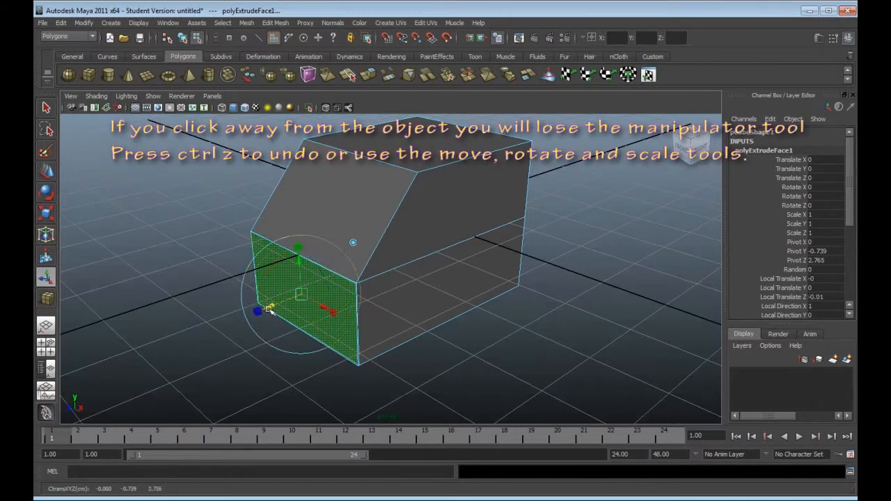
left_click_drag(272, 315, 220, 342)
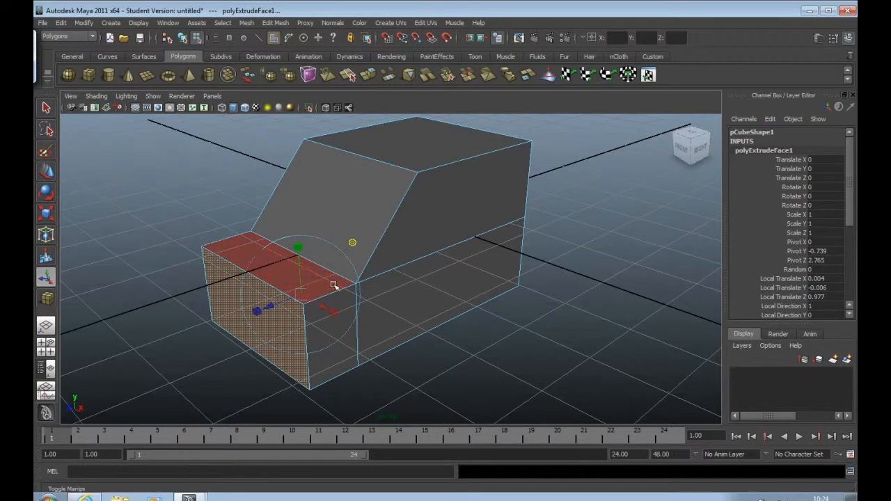
left_click(354, 241)
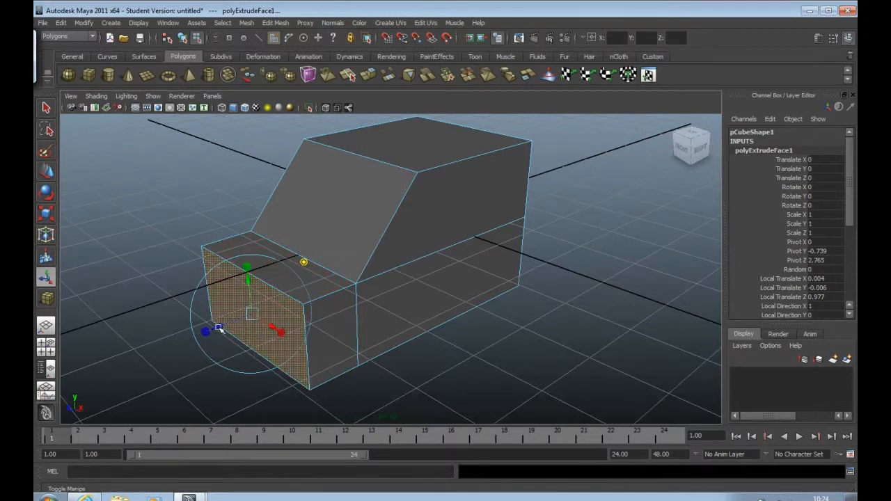
Scale the nose's front face to about 0.73 in X and 0.70 in Y, and move it to local Y -0.975, Z 1.453
left_click_drag(247, 268, 265, 300)
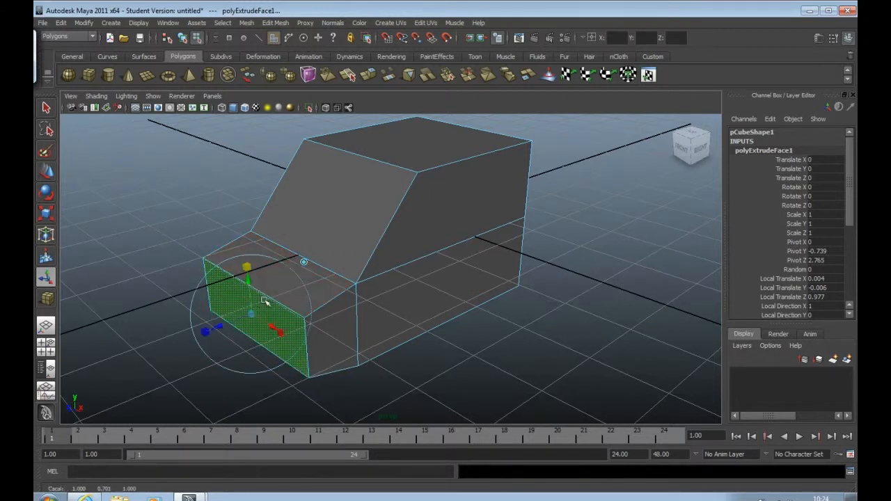
left_click_drag(283, 336, 268, 325)
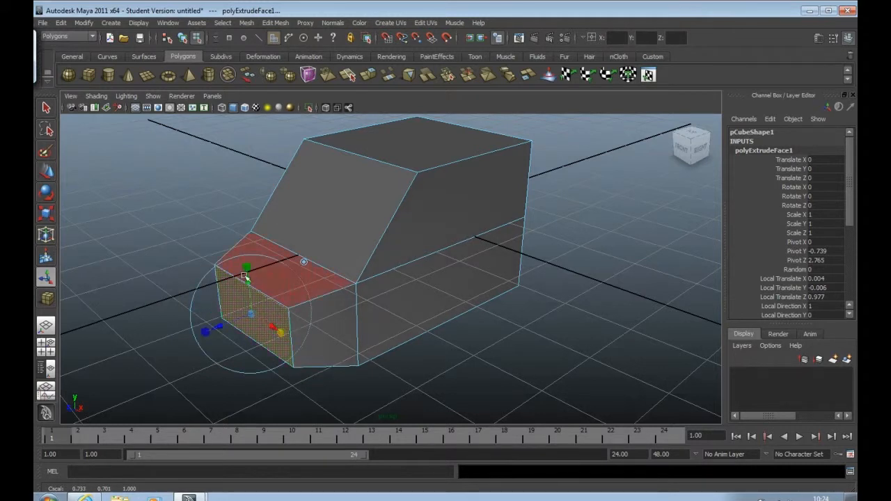
left_click_drag(245, 277, 236, 338)
middle_click_drag(295, 304, 300, 255, "alt")
right_click_drag(300, 255, 298, 268, "alt")
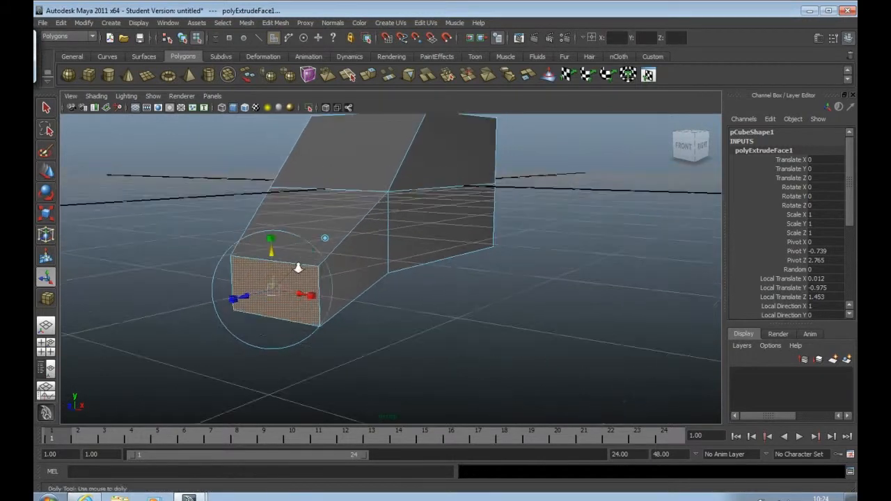
key("t")
key("space")
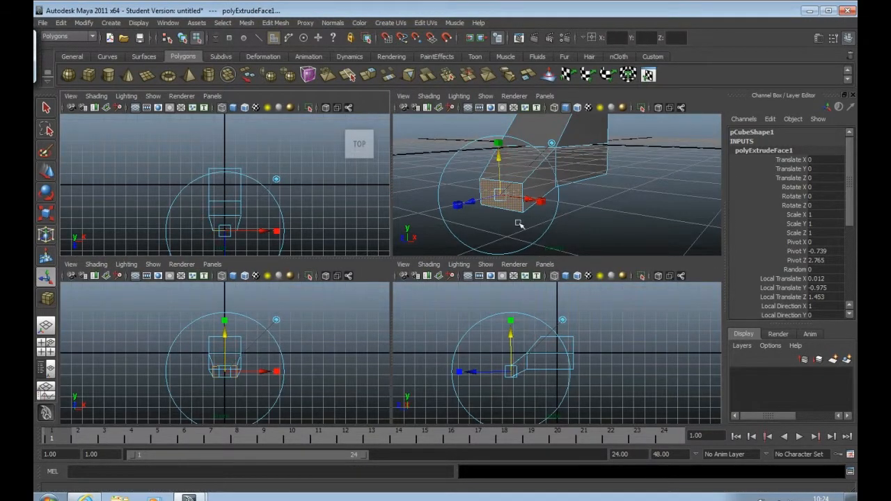
key("space")
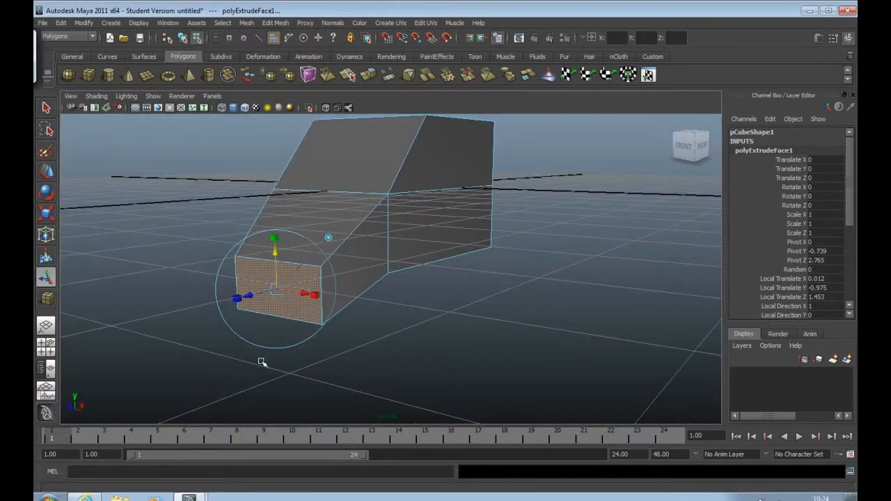
Select the lower side faces on both sides of the body and extrude them outward by about 2.41 units
left_click_drag(346, 375, 324, 396, "alt")
left_click_drag(328, 263, 302, 328, "alt")
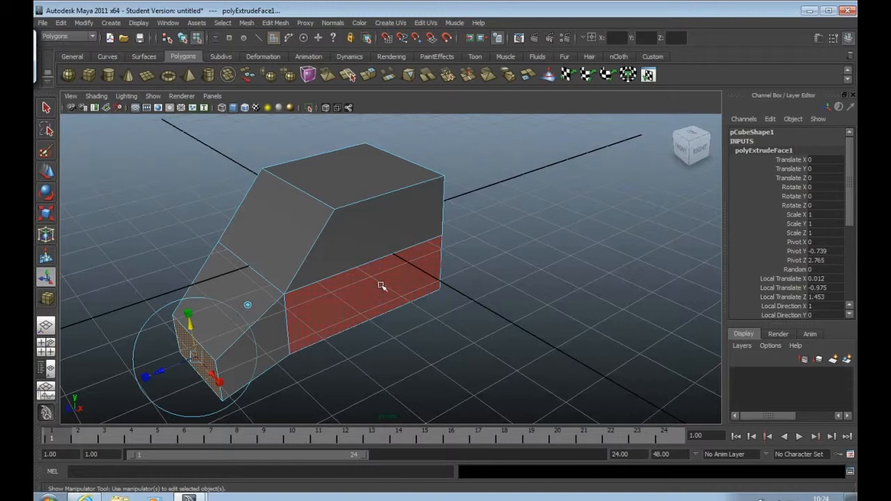
left_click(356, 294)
left_click_drag(327, 384, 376, 322, "alt")
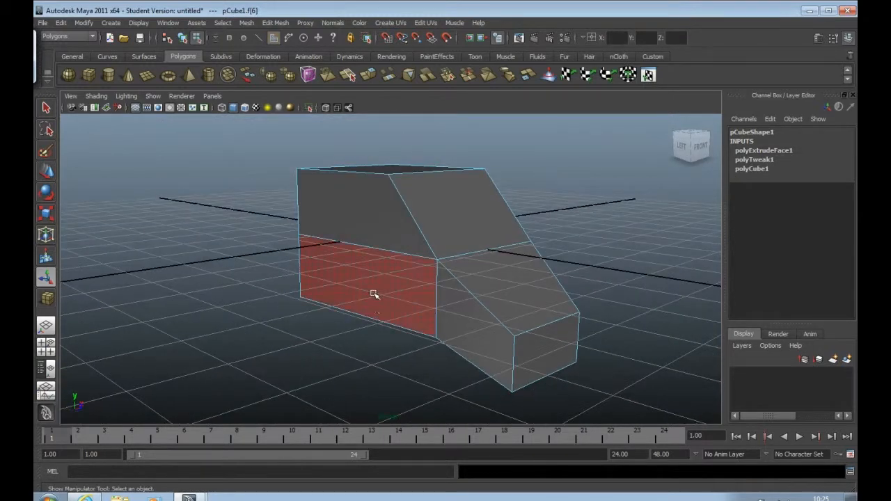
left_click_drag(425, 394, 388, 258, "alt")
left_click(368, 77)
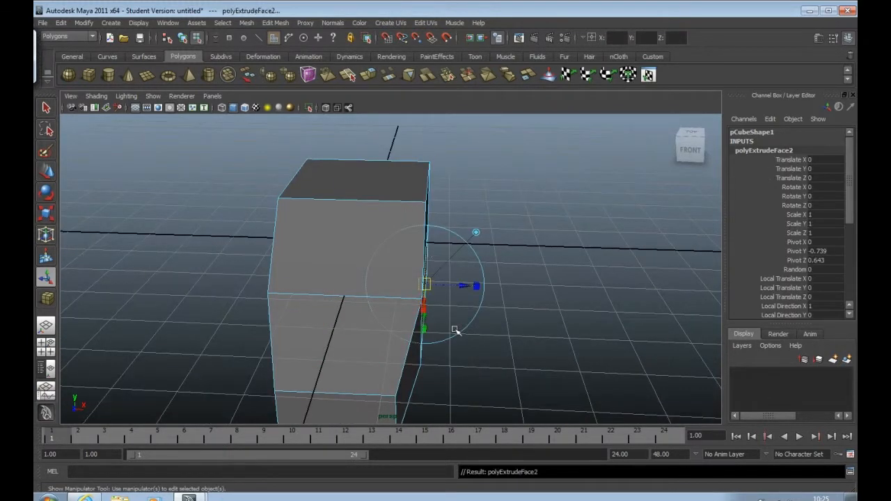
left_click_drag(466, 288, 573, 308)
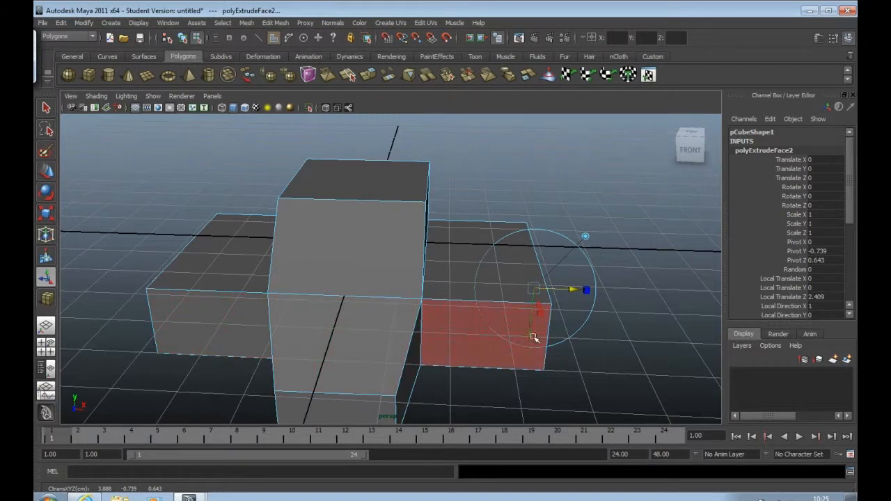
Taper the outer ends of both side extrusions, pull them in to about 1.68 units, and undo the extra local Y shift
left_click_drag(531, 336, 537, 292)
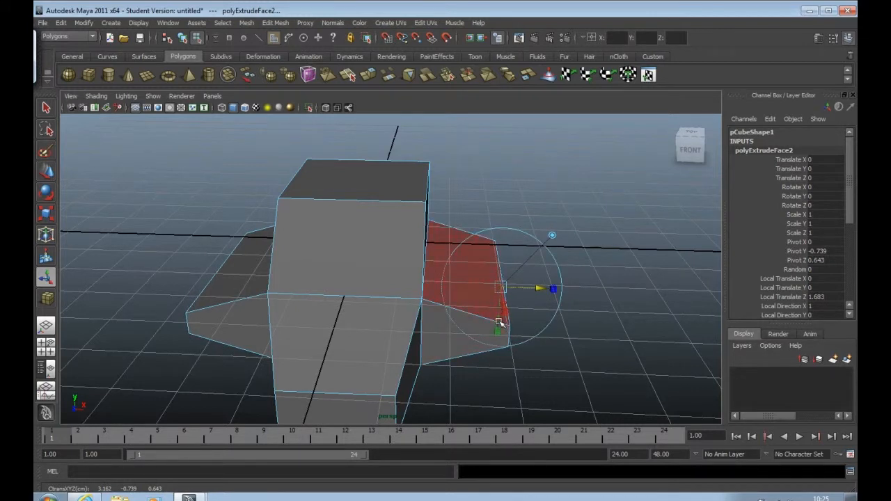
mouse_move(500, 333)
left_mouse_down()
mouse_move(516, 328)
mouse_move(500, 324)
mouse_move(499, 333)
mouse_move(500, 296)
mouse_move(498, 333)
left_mouse_up()
key("ctrl+z")
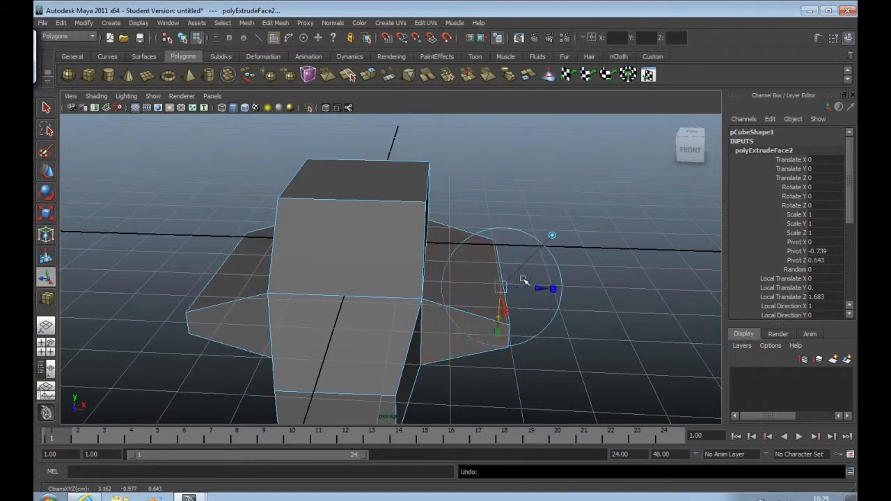
key("ctrl+z")
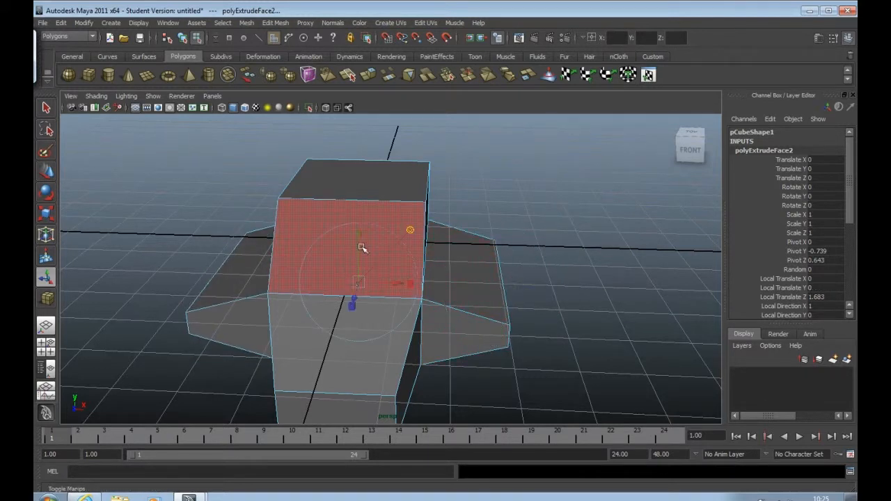
Raise both outer side faces by about 0.29 units in world Y and extend their extrusion to 1.78 units
left_click_drag(362, 248, 378, 234)
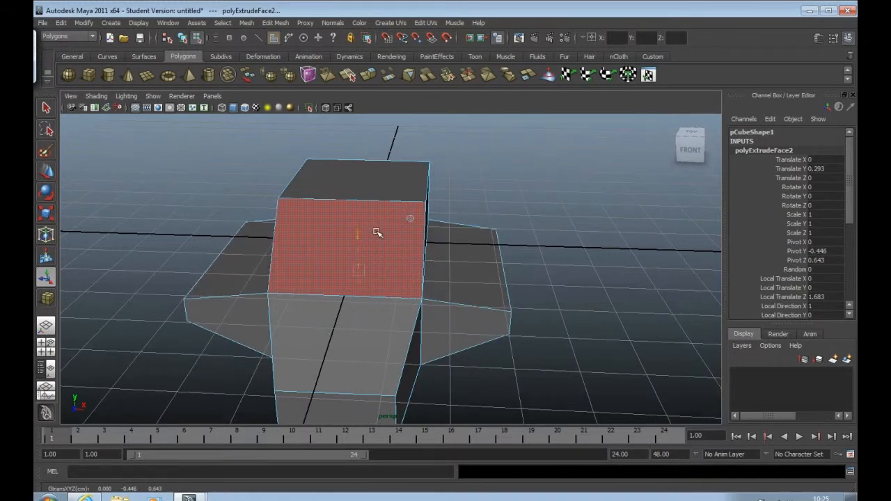
left_click(411, 220)
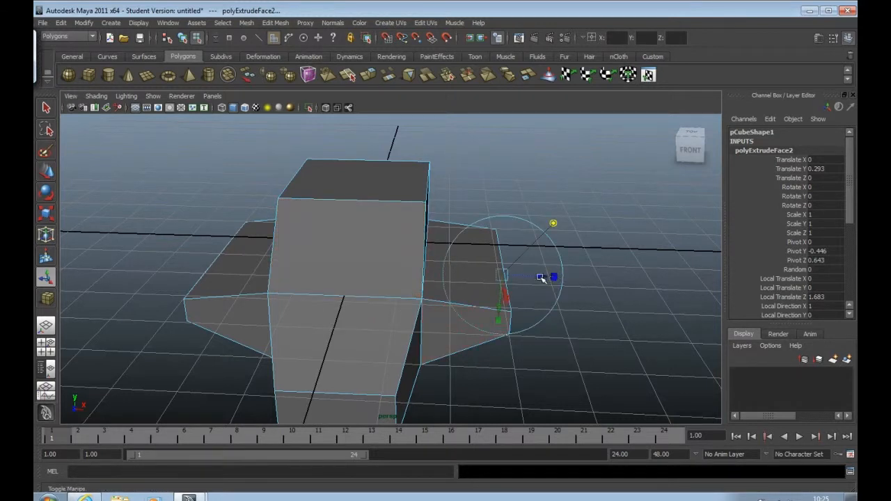
left_click_drag(541, 279, 545, 283)
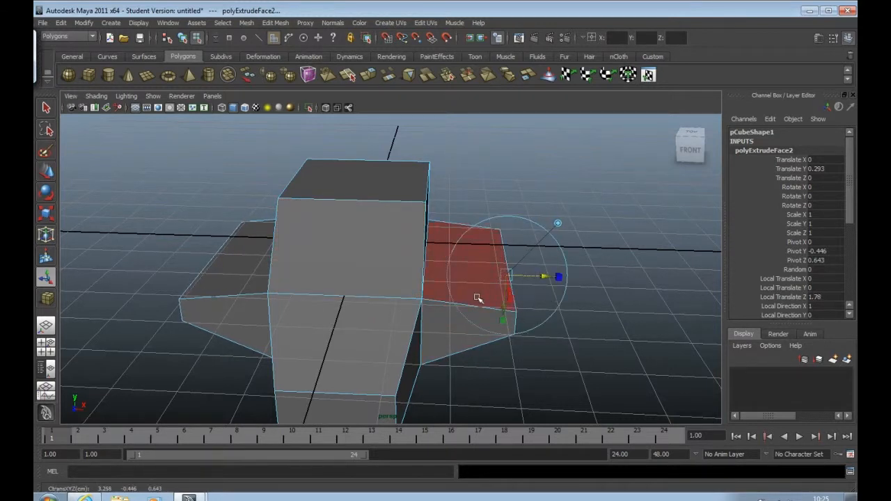
Extrude both outer side faces by another 1.77 units and sweep the wing tips backward by about 1.2 units
mouse_move(549, 343)
left_mouse_down("alt")
mouse_move(488, 317)
mouse_move(545, 337)
mouse_move(529, 323)
mouse_move(534, 351)
left_mouse_up("alt")
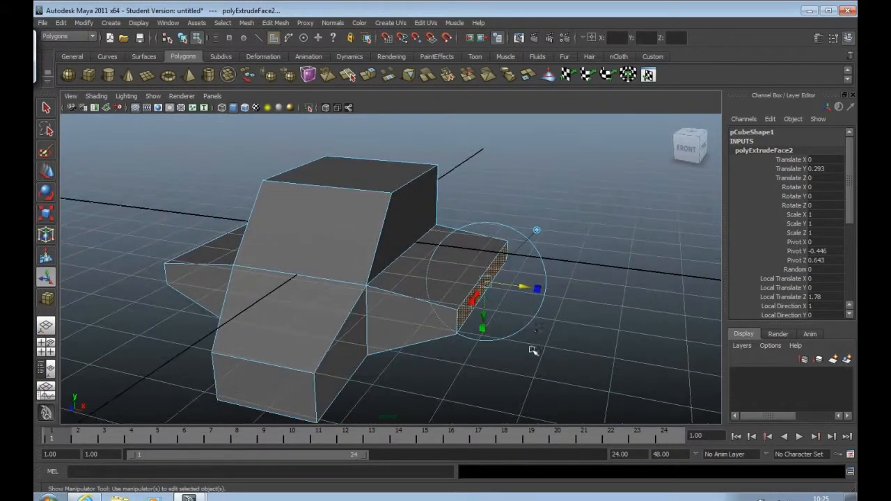
left_click(368, 74)
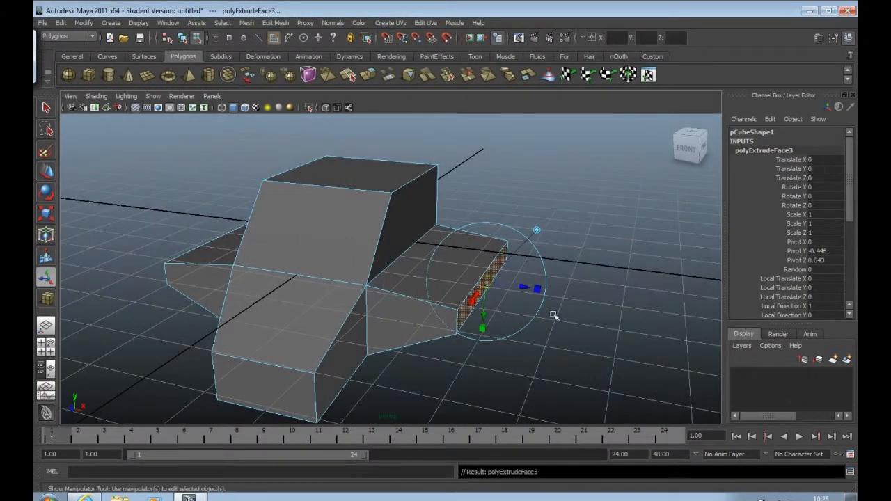
left_click_drag(531, 289, 613, 298)
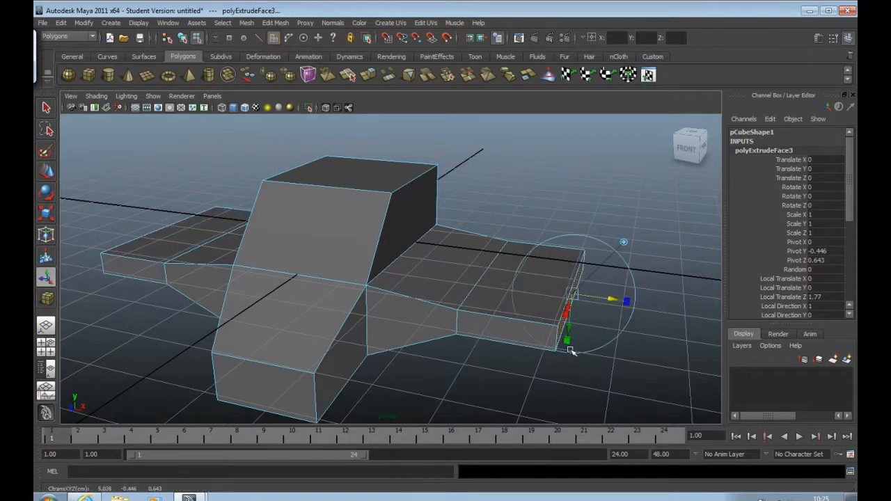
left_click_drag(568, 340, 513, 358, "alt")
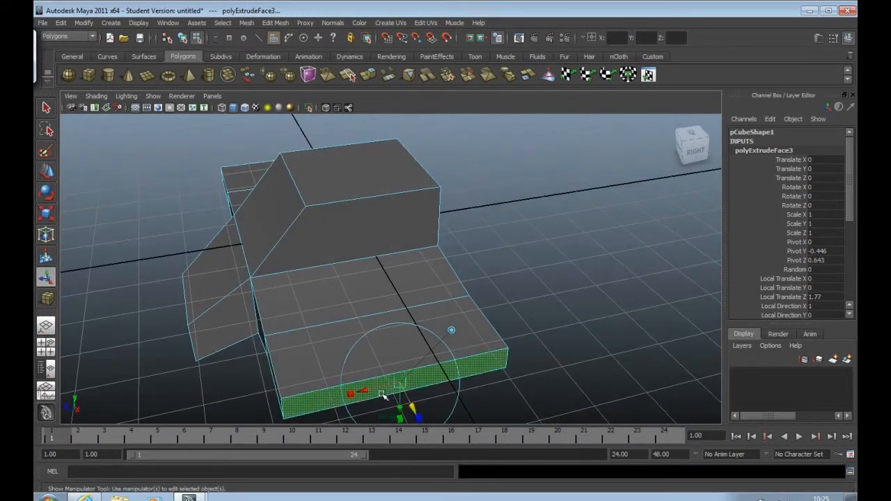
left_click_drag(351, 396, 431, 376)
left_click_drag(293, 399, 356, 371, "alt")
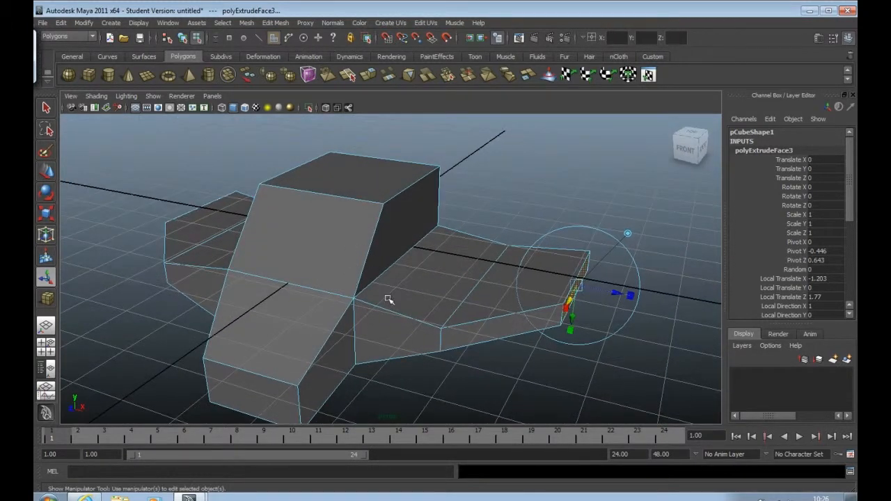
Try to extrude and scale the front faces of both inner wing sections, and undo the extrusion
middle_click_drag(388, 300, 466, 258, "alt")
right_click_drag(453, 287, 409, 237, "alt")
middle_click_drag(421, 239, 416, 203, "alt")
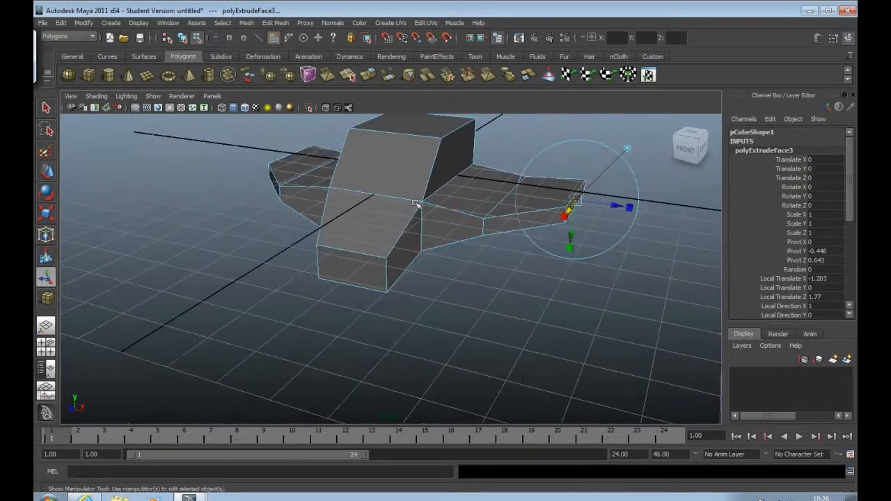
left_click(451, 237)
left_click_drag(348, 272, 380, 241, "alt")
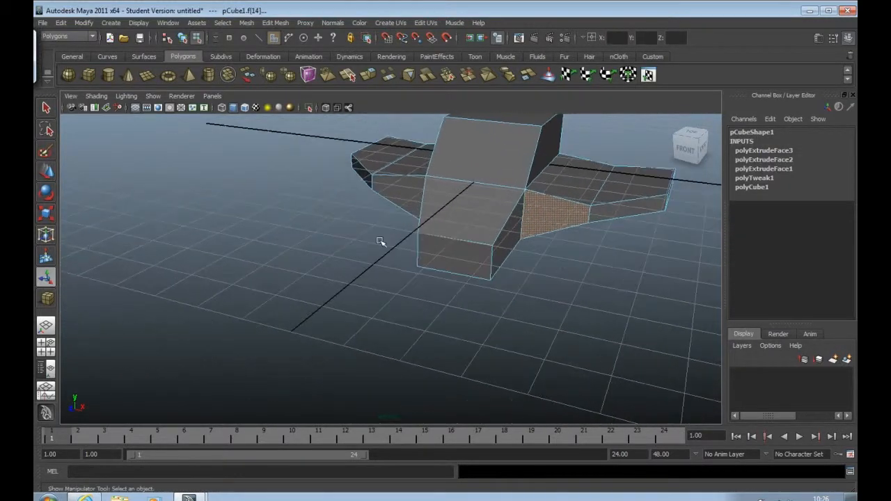
left_click(410, 196, "shift")
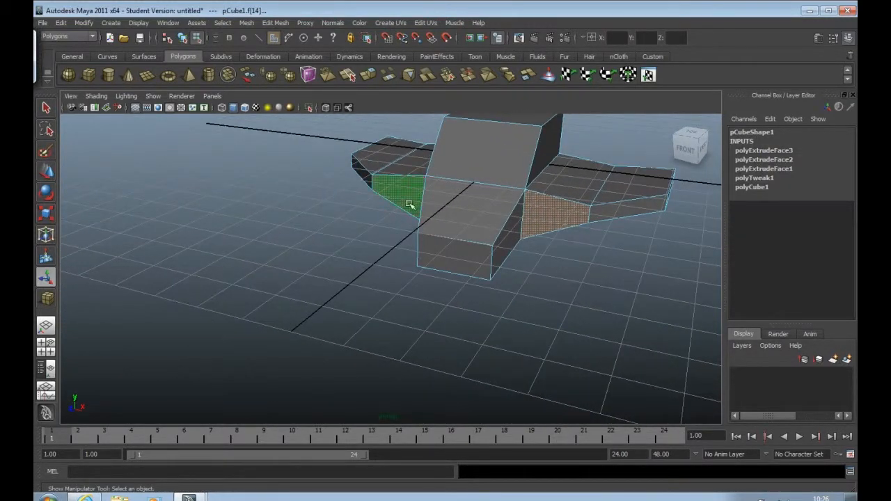
middle_click_drag(524, 293, 469, 312, "alt")
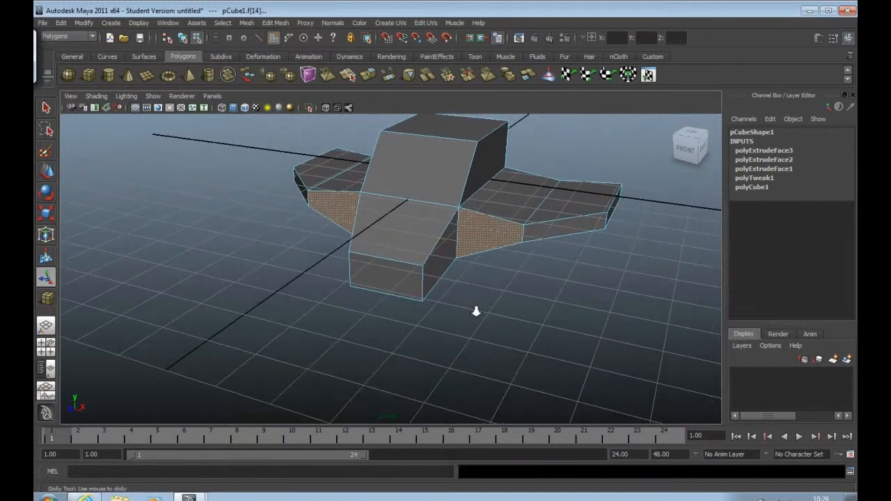
right_click_drag(476, 313, 509, 323, "alt")
middle_click_drag(508, 306, 433, 393, "alt")
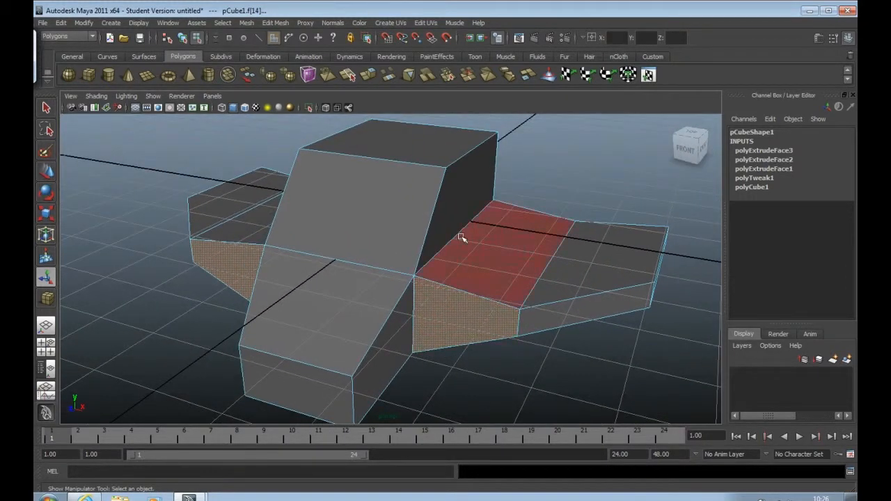
left_click(368, 76)
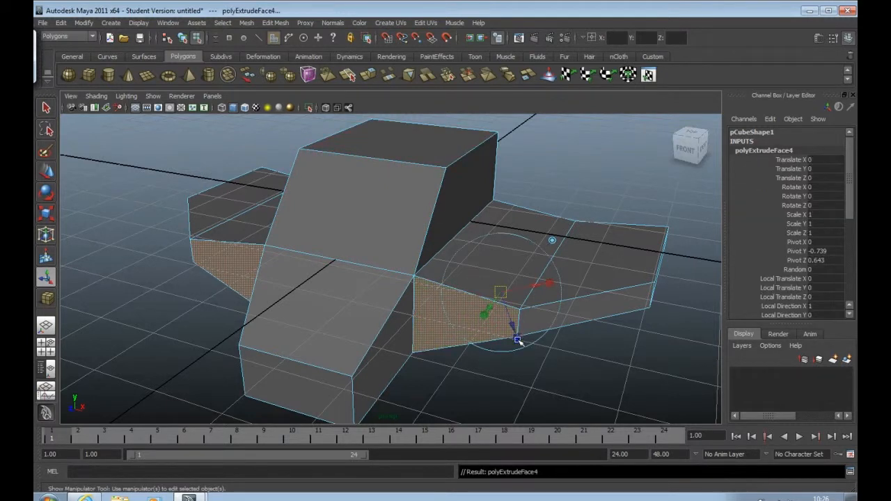
left_click_drag(517, 340, 511, 322)
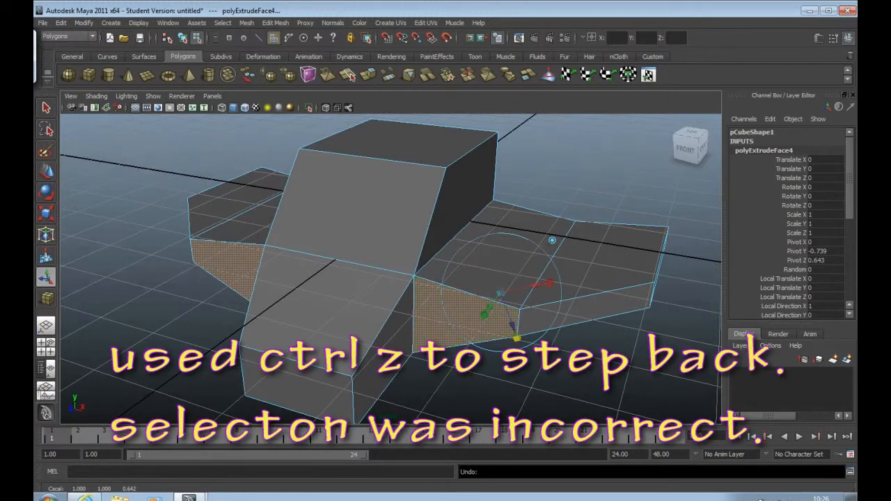
key("ctrl+z")
key("ctrl+z")
Reselect the front faces of both inner wing sections, extrude them in place, and scale them to about 0.78 in X and 0.71 in Y
left_click_drag(510, 383, 409, 287, "alt")
left_click(411, 296)
left_click_drag(339, 248, 338, 250, "alt")
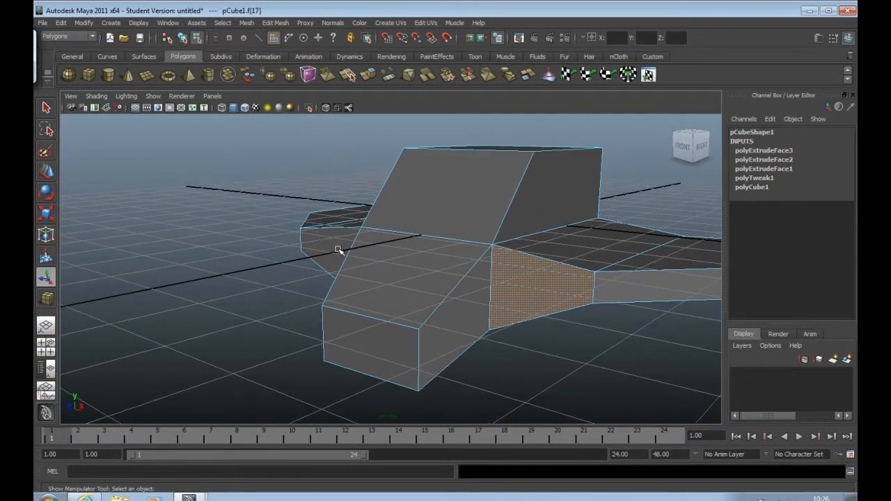
left_click(342, 251, "shift")
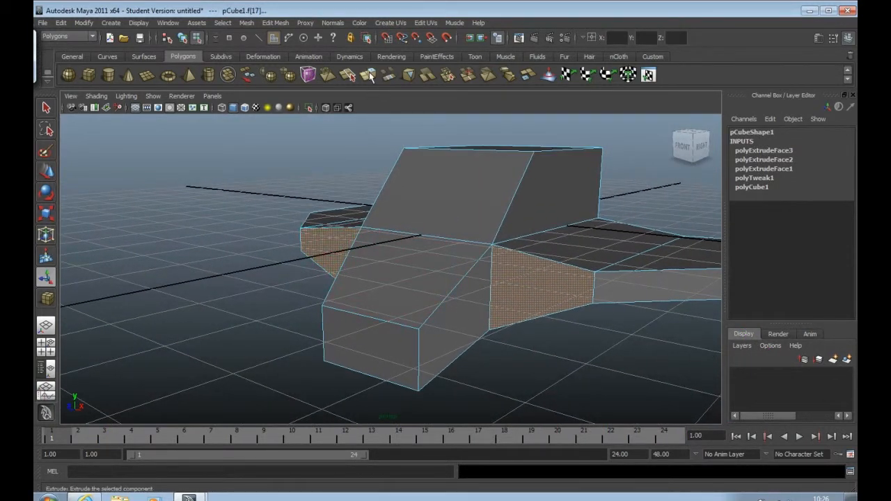
left_click(371, 77)
left_click_drag(533, 239, 533, 253)
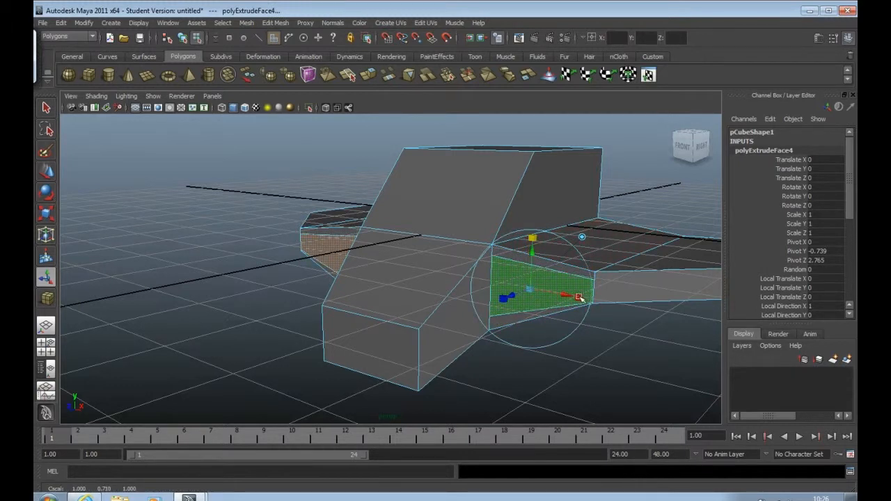
left_click_drag(580, 298, 564, 307)
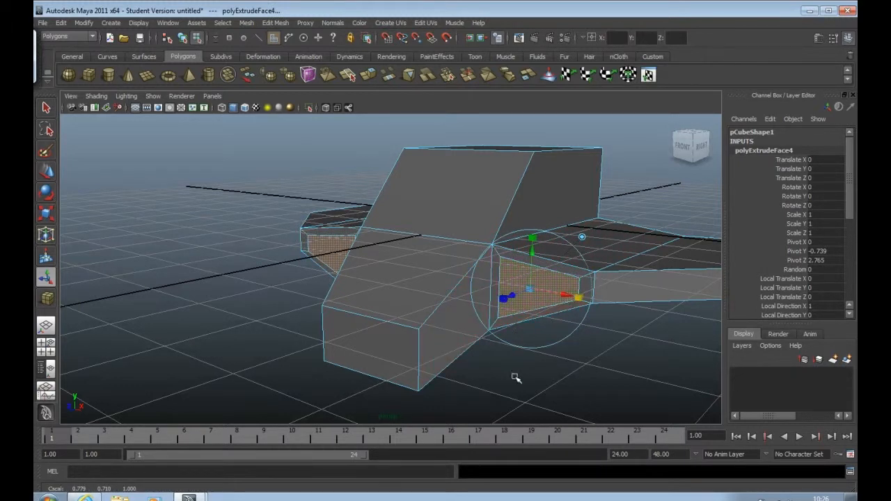
Push the inset faces about 0.28 units into the wings to form intakes, and undo the extra adjustment along X
left_click_drag(556, 360, 500, 373, "alt")
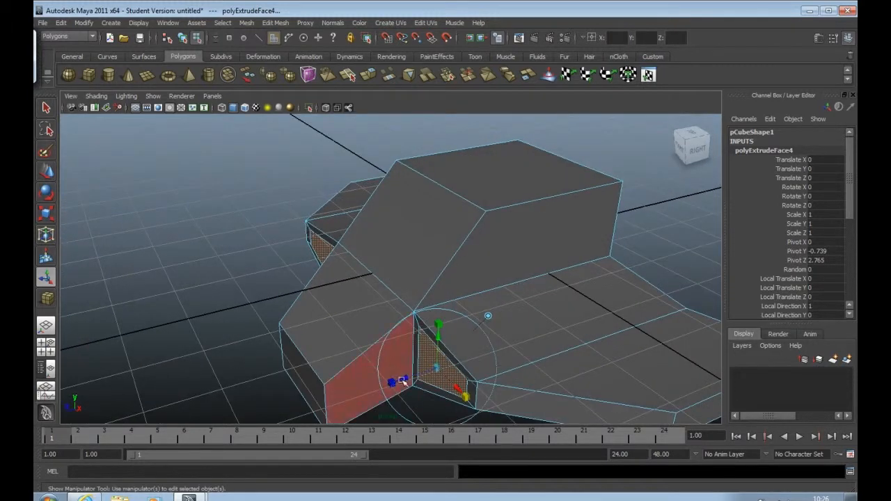
left_click_drag(404, 381, 562, 325)
left_click_drag(628, 230, 612, 230)
key("ctrl+z")
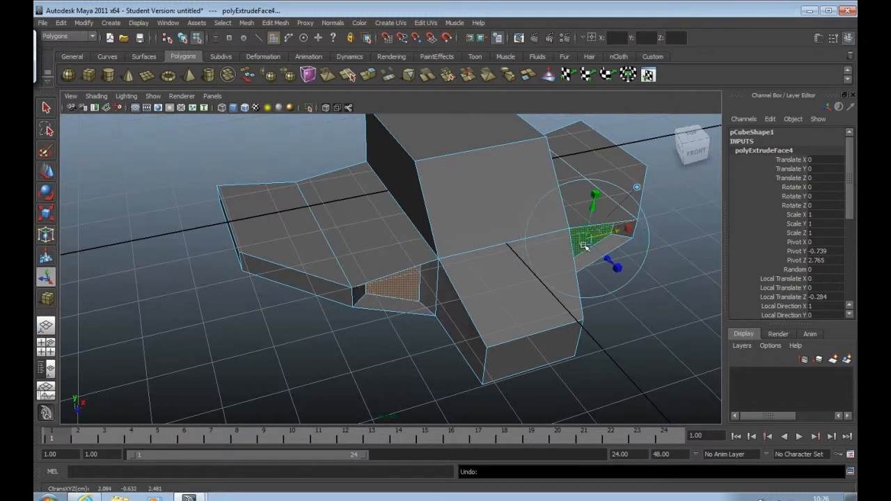
Switch the extrude manipulator to world axes and scale the recessed intake faces to 0.92 along X
left_click(639, 187)
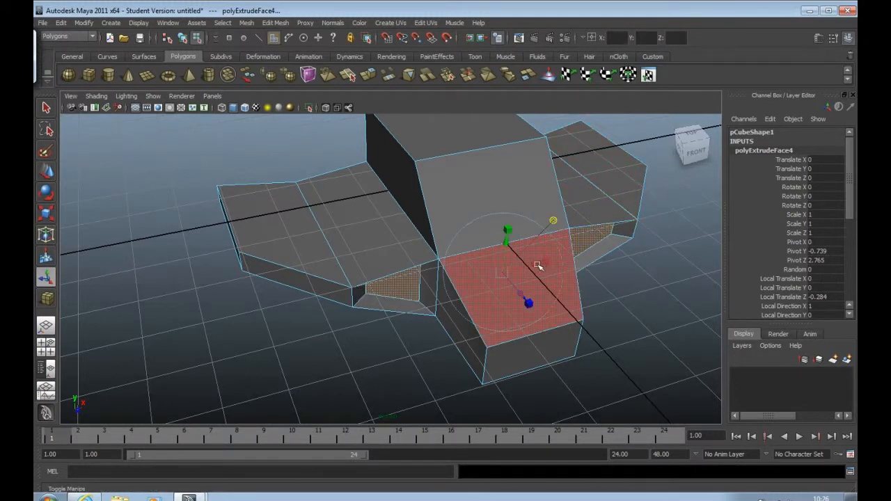
mouse_move(540, 266)
left_mouse_down()
mouse_move(534, 259)
mouse_move(544, 262)
left_mouse_up()
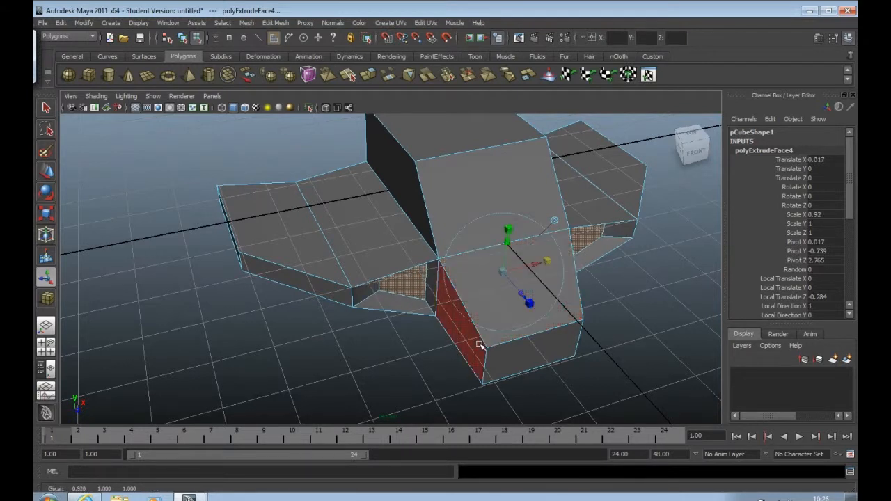
Split the nose and windscreen faces lengthwise with the Split Polygon Tool, from the nose's front edge to the roof's front edge
left_click_drag(480, 346, 527, 259, "alt")
left_click(348, 338)
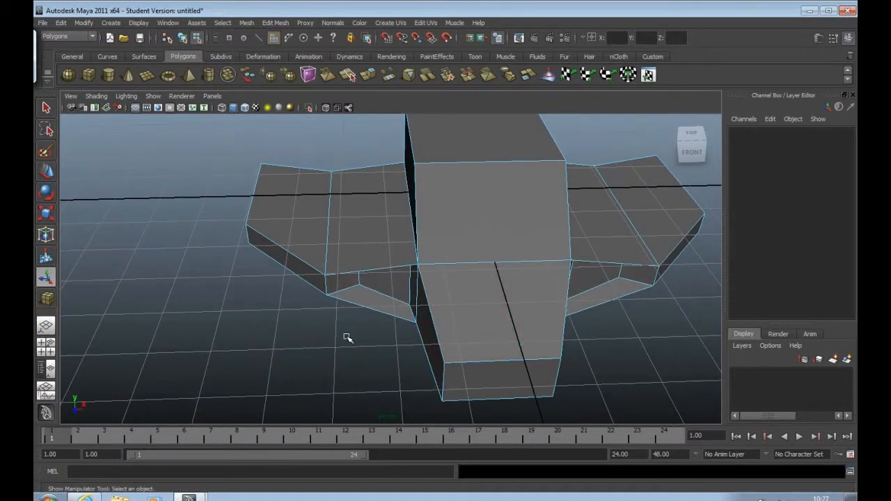
left_click_drag(379, 341, 353, 265, "alt")
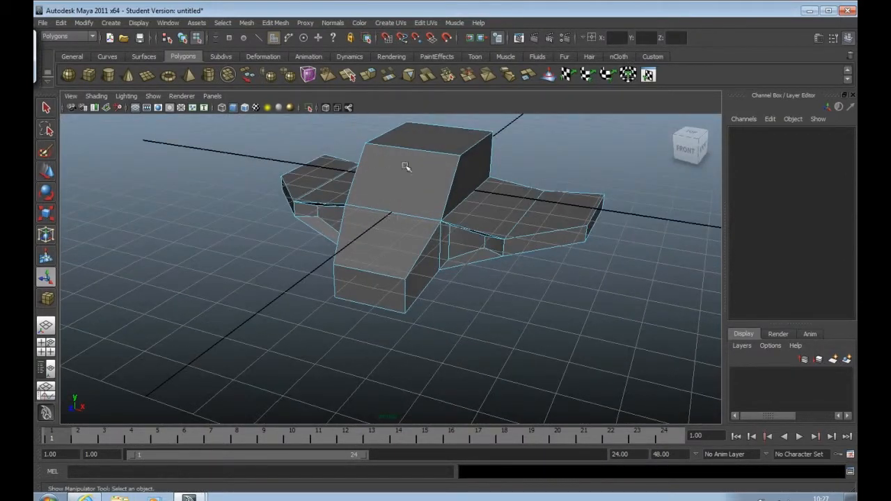
left_click_drag(422, 213, 376, 237, "alt")
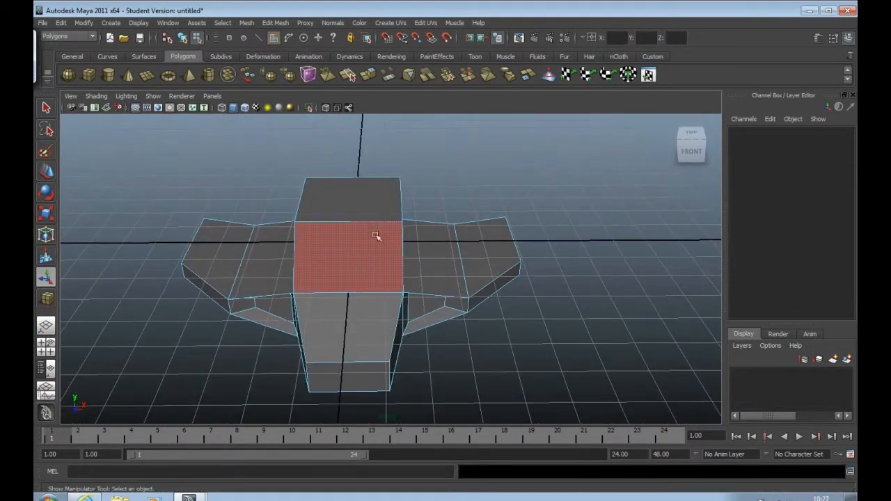
left_click(279, 23)
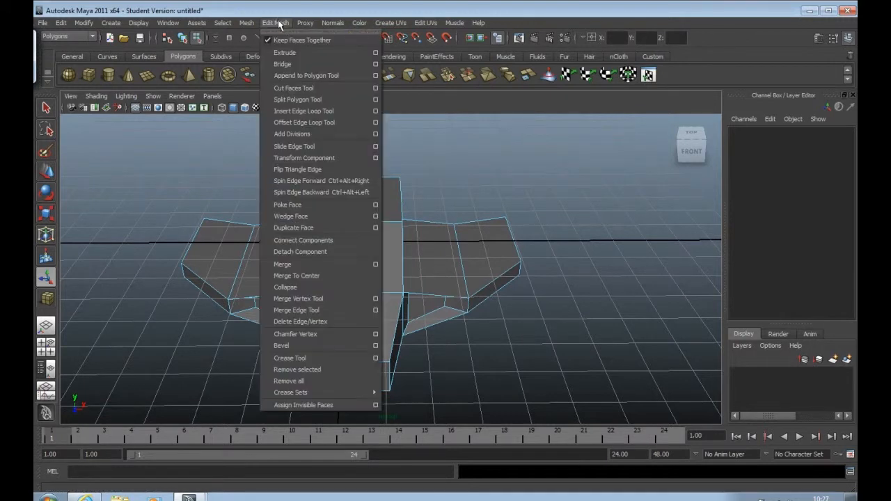
left_click(315, 104)
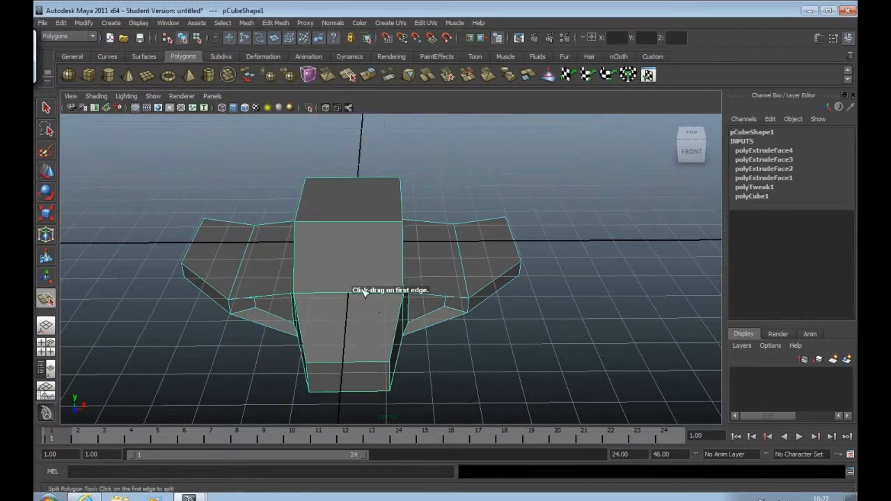
mouse_move(352, 365)
left_mouse_down()
mouse_move(366, 370)
mouse_move(359, 368)
left_mouse_up()
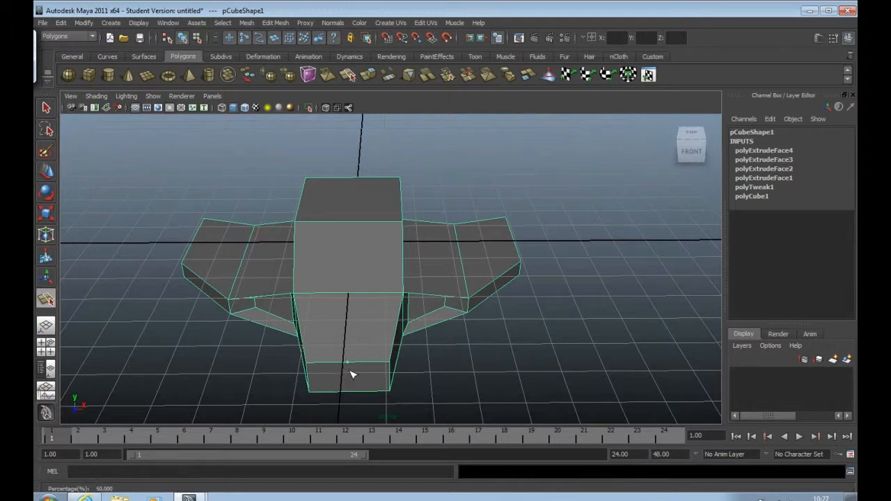
left_click_drag(351, 375, 354, 395)
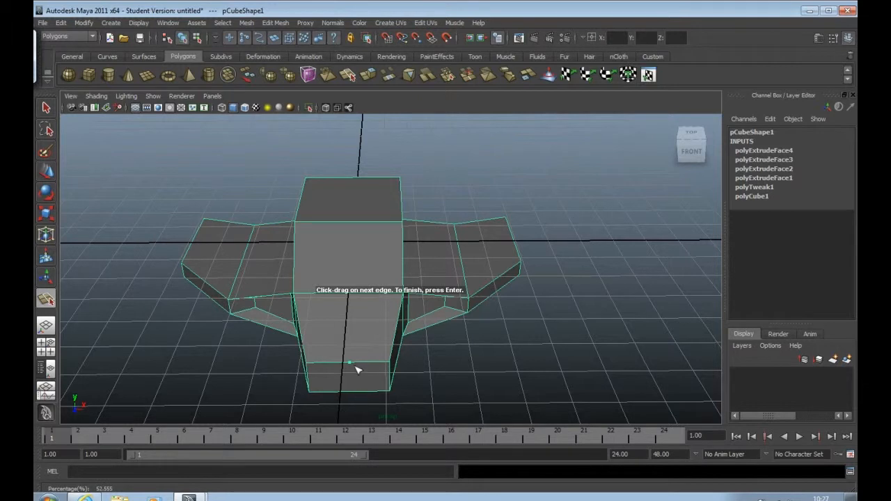
left_click_drag(351, 299, 376, 301)
left_click_drag(349, 224, 353, 224)
key("Return")
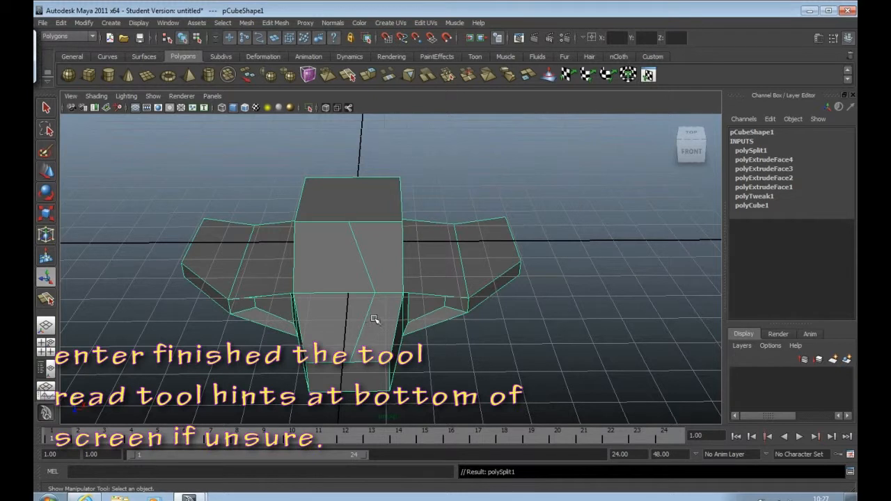
Move the split line's middle and nose vertices along X close to the ship's centre line
scroll(379, 315, "up", 3)
scroll(365, 304, "up", 3)
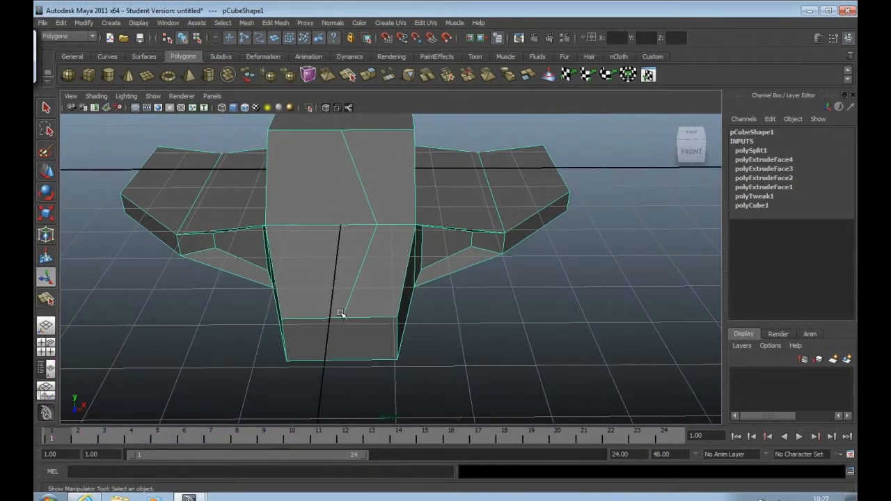
right_click_drag(341, 314, 325, 297)
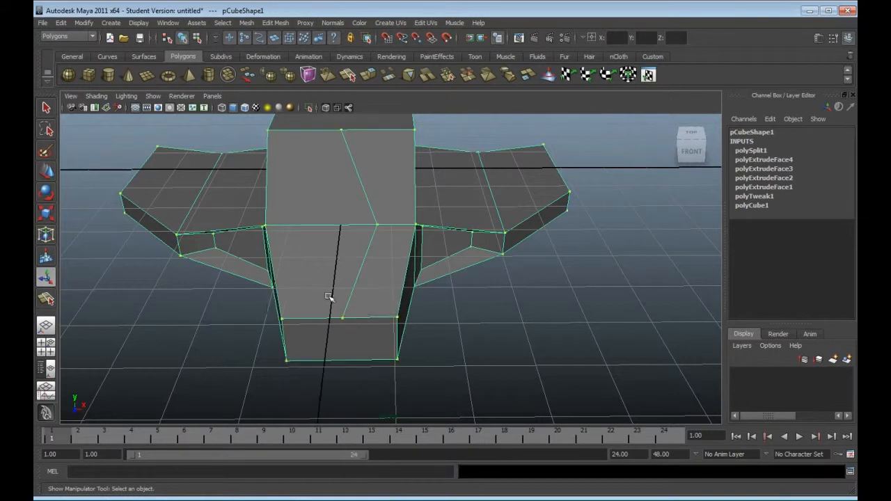
left_click(376, 224)
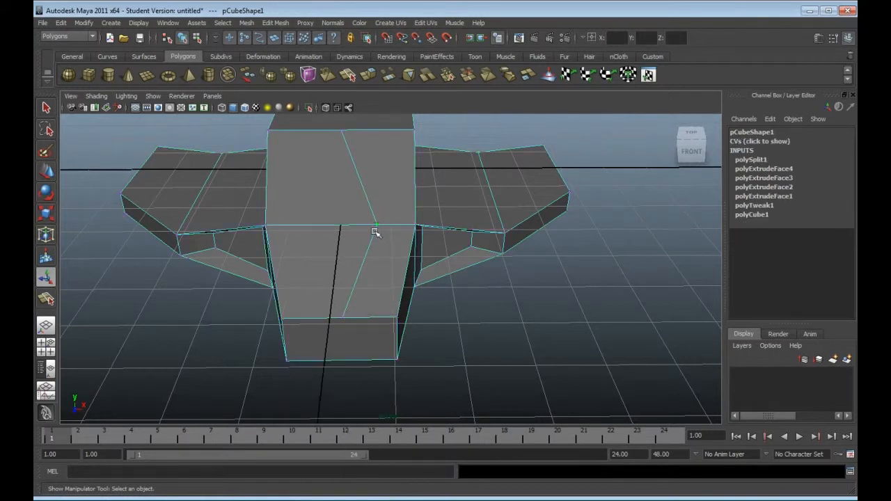
left_click(46, 172)
left_click_drag(407, 225, 387, 224)
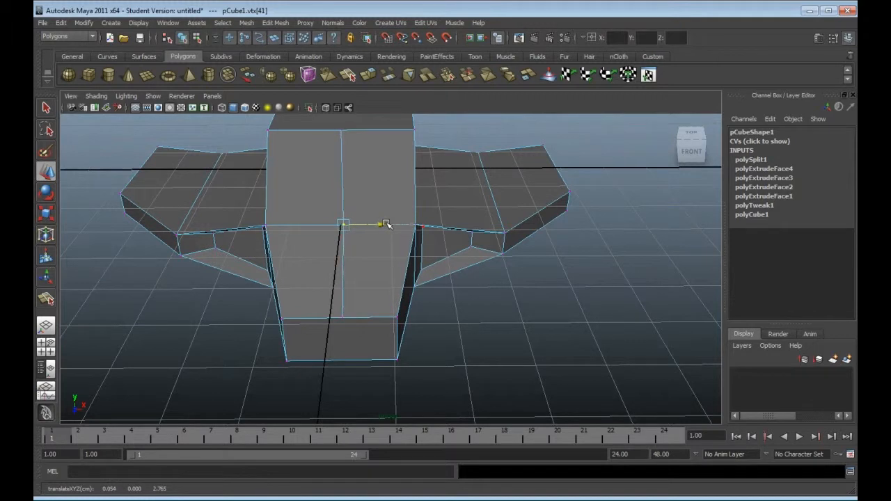
left_click(339, 318)
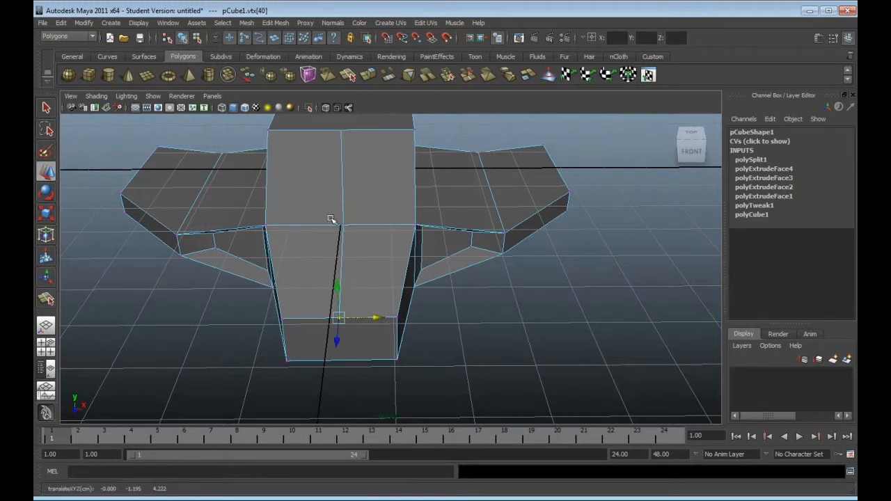
left_click_drag(314, 369, 364, 334, "alt")
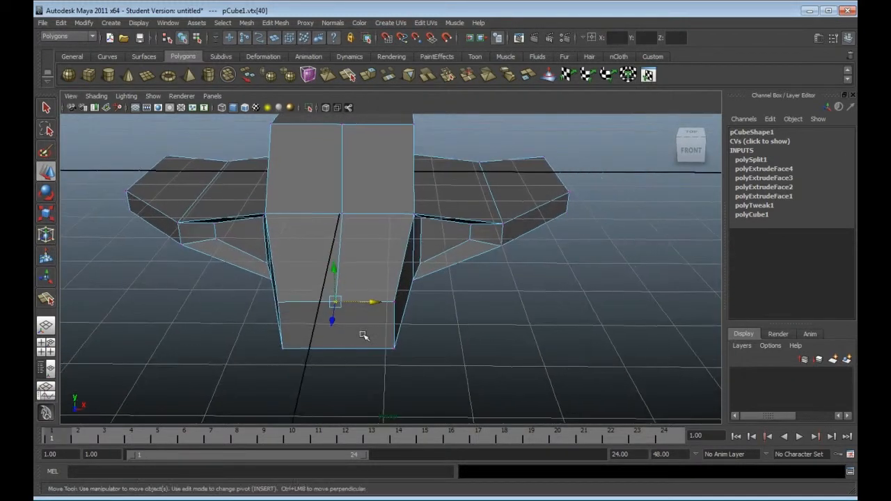
Turn on grid snapping and, in the front view, snap the split line's middle, nose and roof vertices to the centre line
key("space")
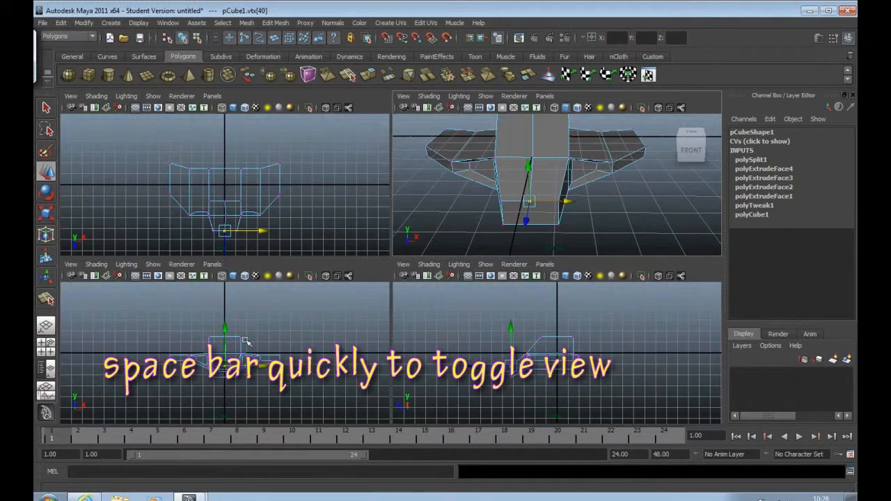
right_click_drag(249, 347, 355, 460, "alt")
middle_click_drag(257, 346, 261, 326, "alt")
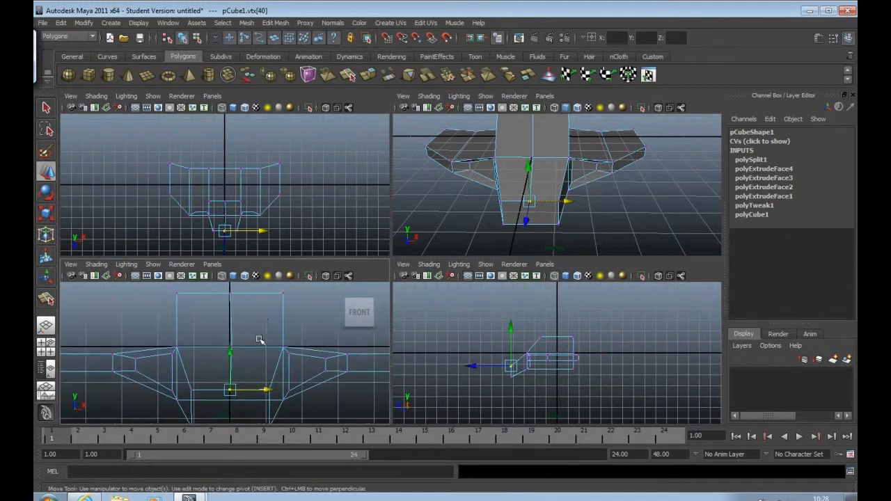
left_click(235, 348)
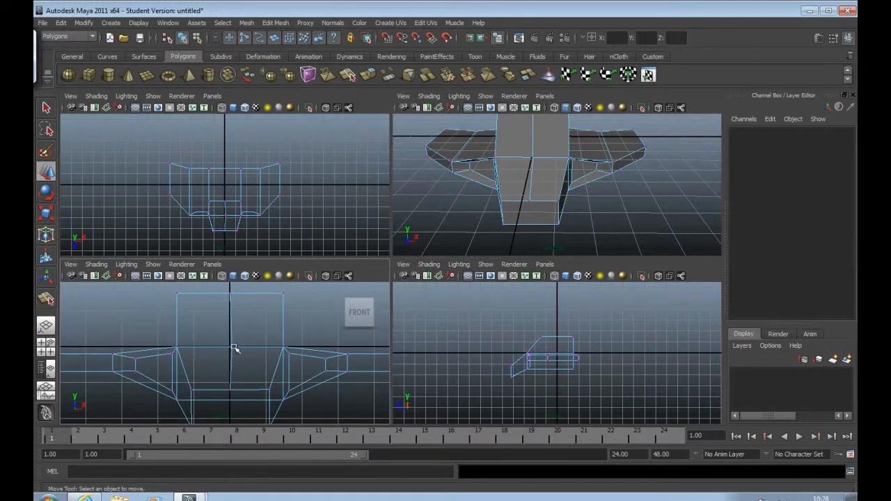
left_click(235, 348)
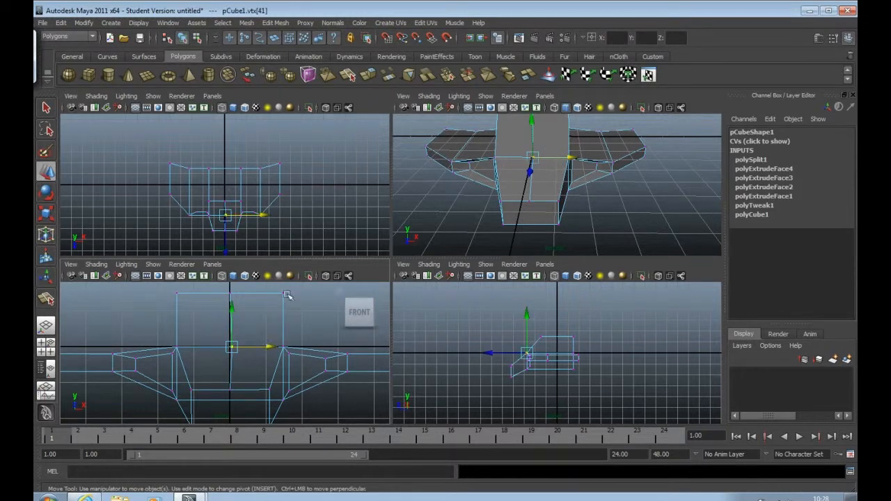
left_click(386, 39)
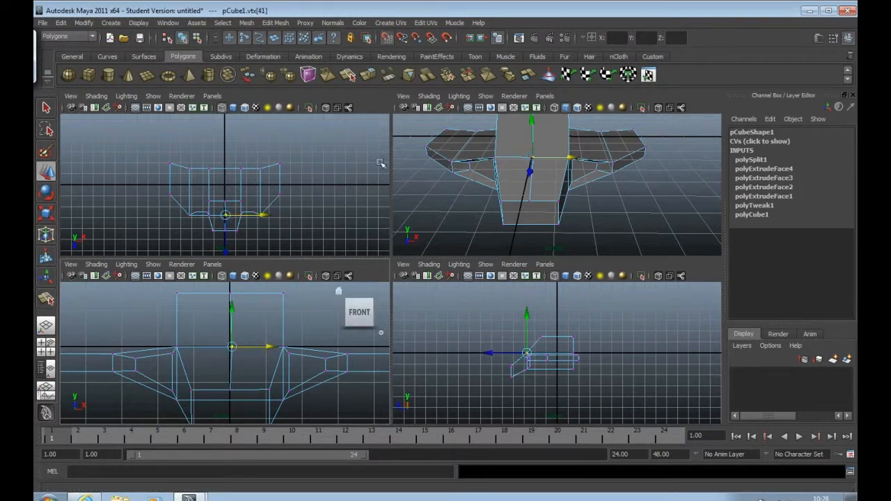
left_click_drag(269, 352, 230, 349)
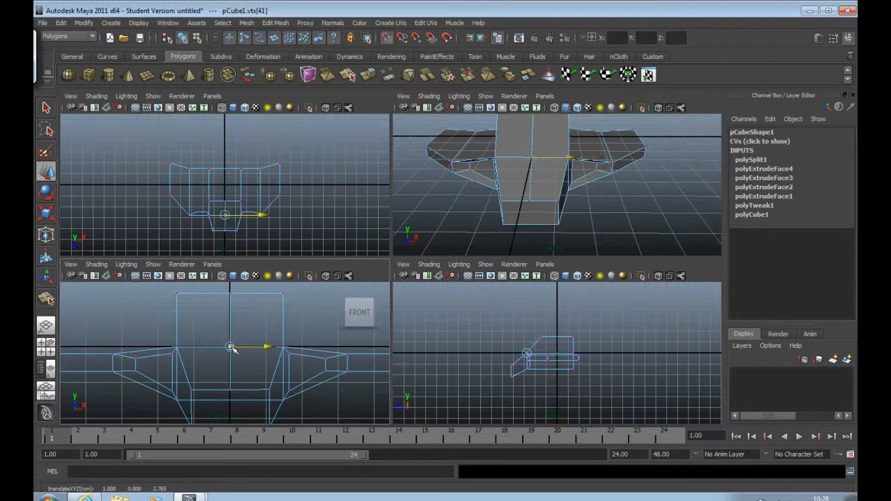
left_click(230, 391)
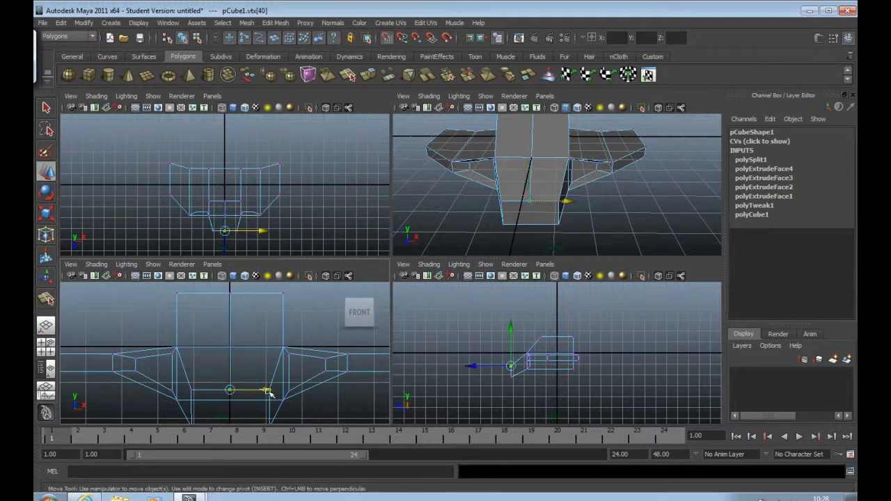
left_click(230, 294)
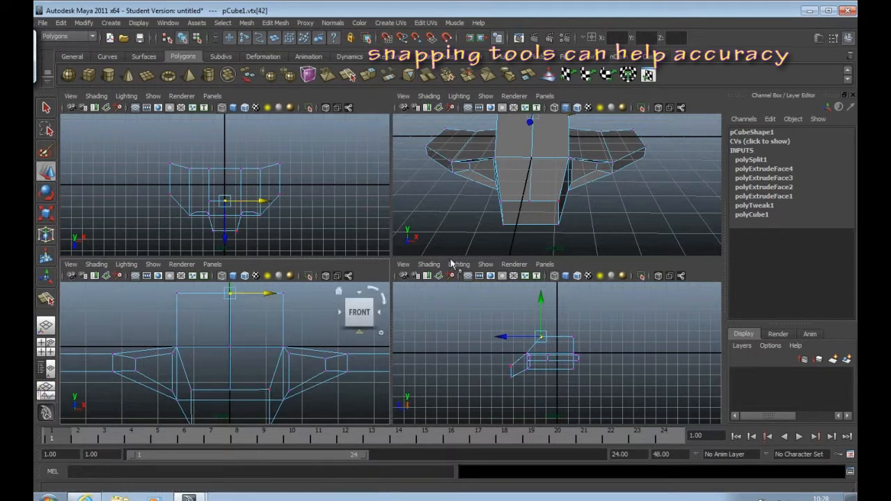
In the perspective view, raise the nose's centre edge into a ridge and shift it along Z, to about Y -0.25, Z 3.56
key("space")
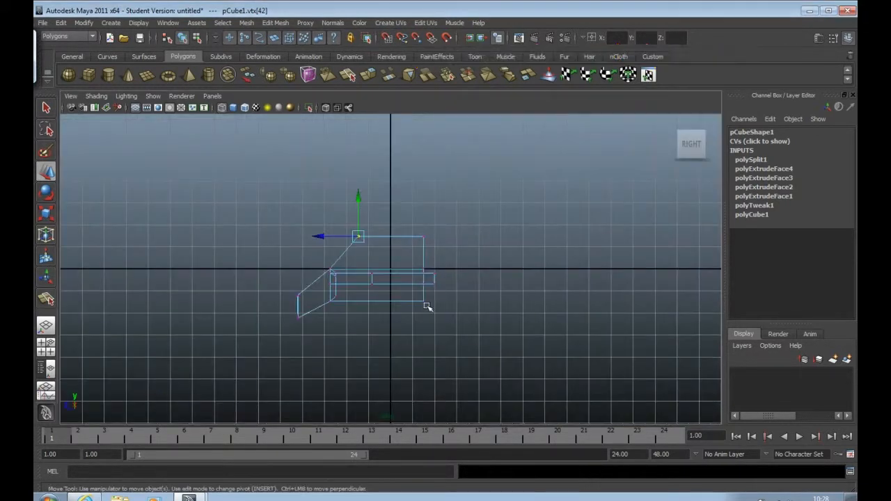
key("space")
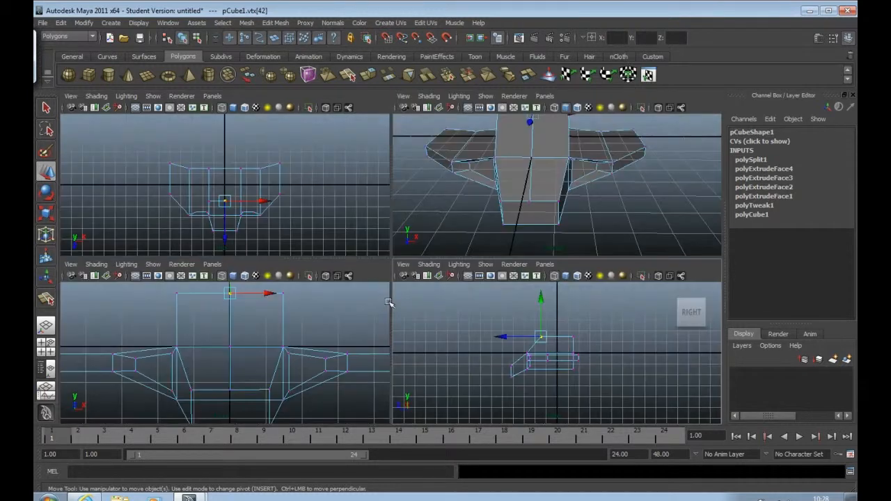
left_click(472, 220)
key("space")
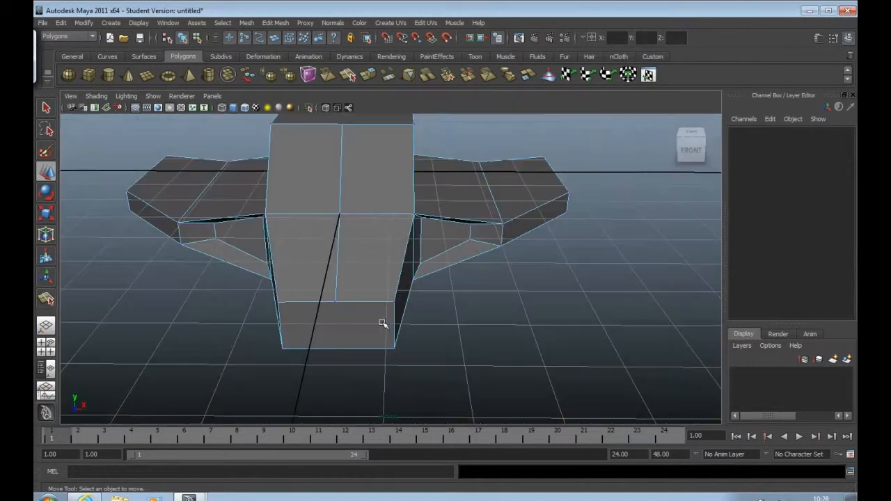
left_click_drag(336, 335, 378, 340, "alt")
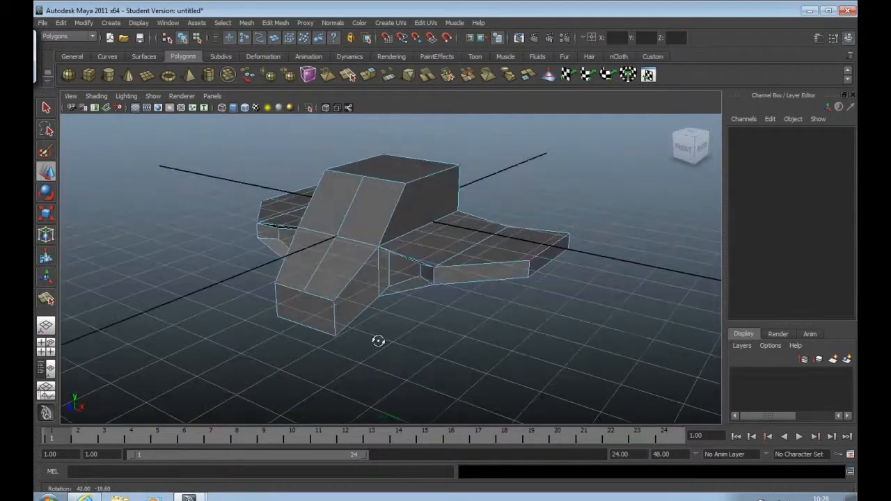
mouse_move(379, 340)
right_mouse_down("alt")
mouse_move(335, 291)
mouse_move(369, 327)
right_mouse_up("alt")
right_click_drag(359, 276, 404, 261)
left_click(348, 294)
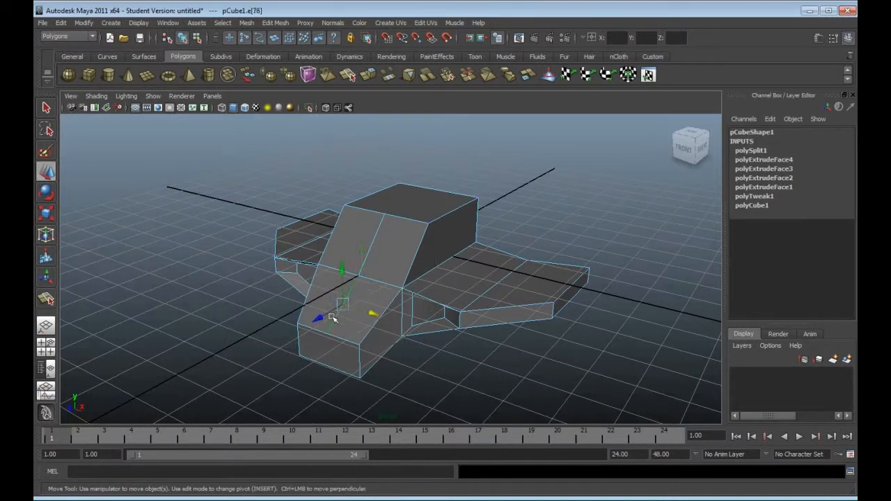
left_click(314, 317)
left_click_drag(337, 285, 337, 270)
left_click_drag(309, 312, 319, 309)
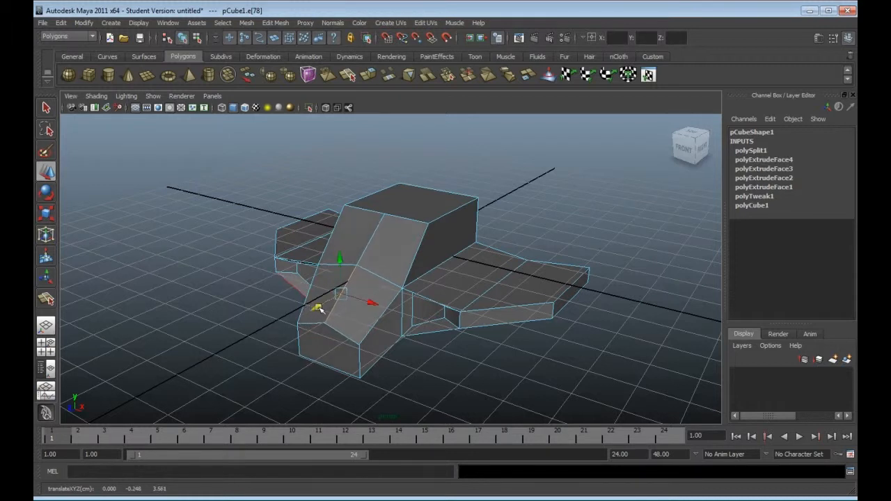
Lift the windscreen's centre edge slightly, and move the roof's front centre vertex forward to about Y 1.43, Z 1.96
left_click(365, 231)
left_click(368, 205)
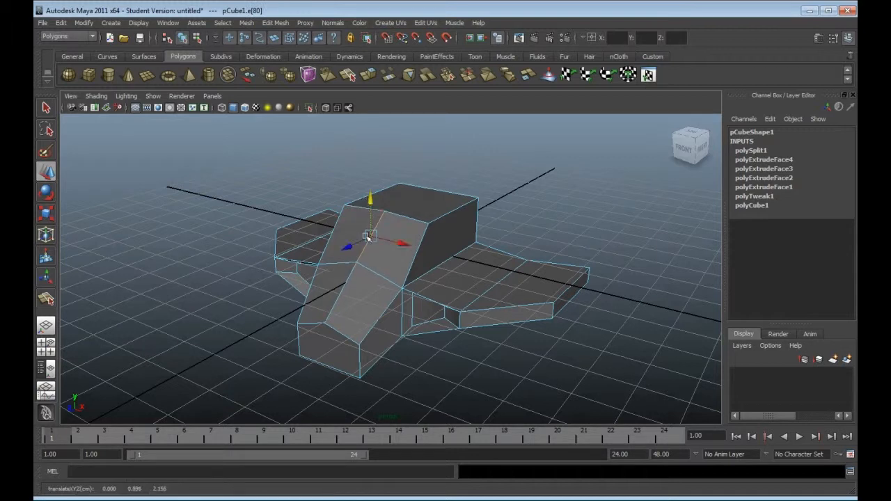
left_click_drag(394, 322, 350, 337, "alt")
right_click_drag(342, 302, 425, 398, "alt")
middle_click_drag(333, 263, 367, 299, "alt")
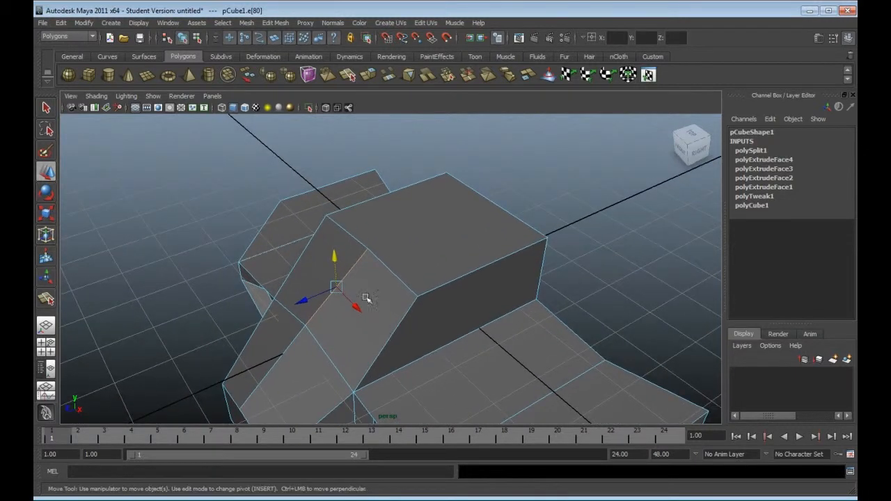
right_click(368, 247)
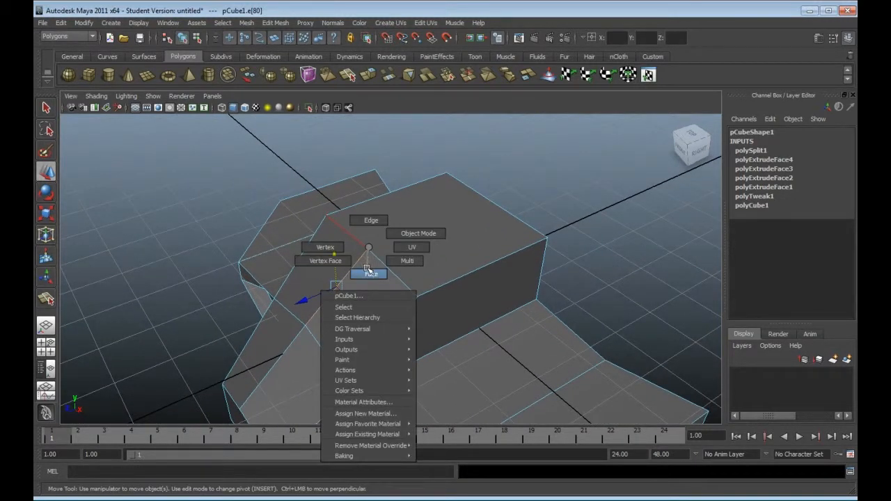
right_click_drag(367, 227, 352, 251)
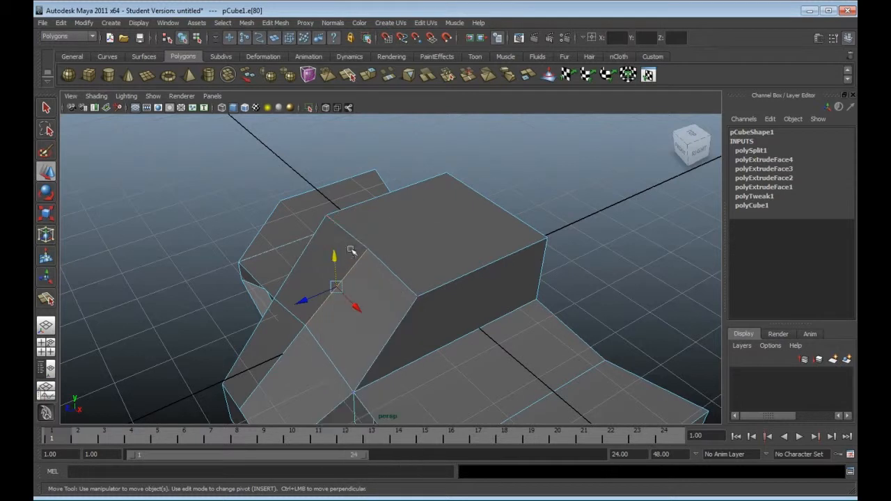
left_click(367, 247)
left_click_drag(335, 260, 344, 233)
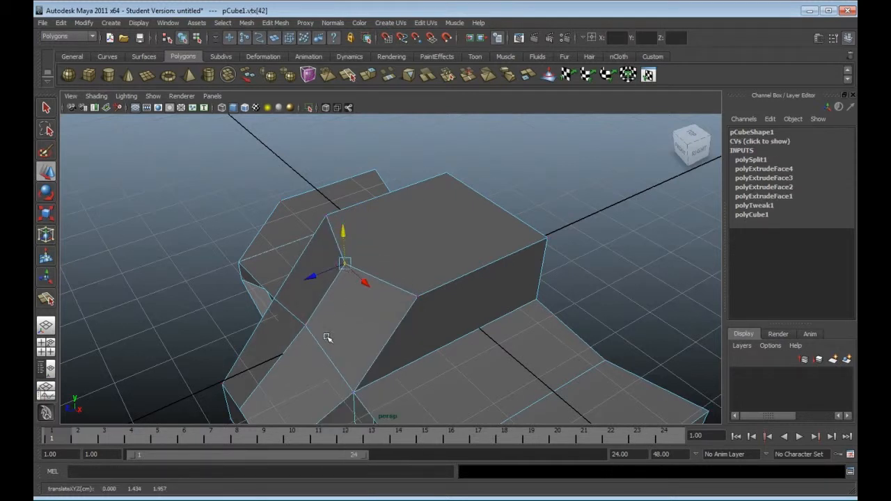
Try a diagonal Cut Faces division across the whole ship, and undo the cut
left_click_drag(333, 355, 337, 249, "alt")
left_click_drag(396, 303, 309, 342, "alt")
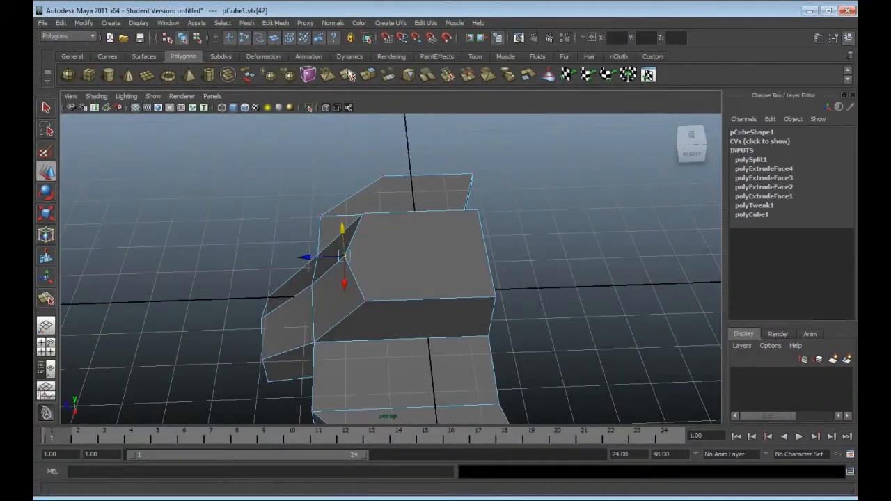
left_click(472, 266)
right_click_drag(458, 247, 483, 239)
left_click(442, 225)
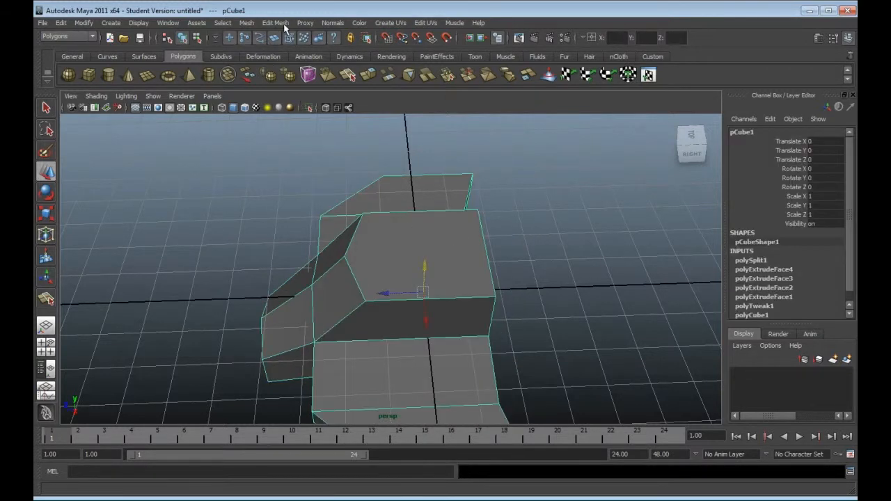
left_click(283, 25)
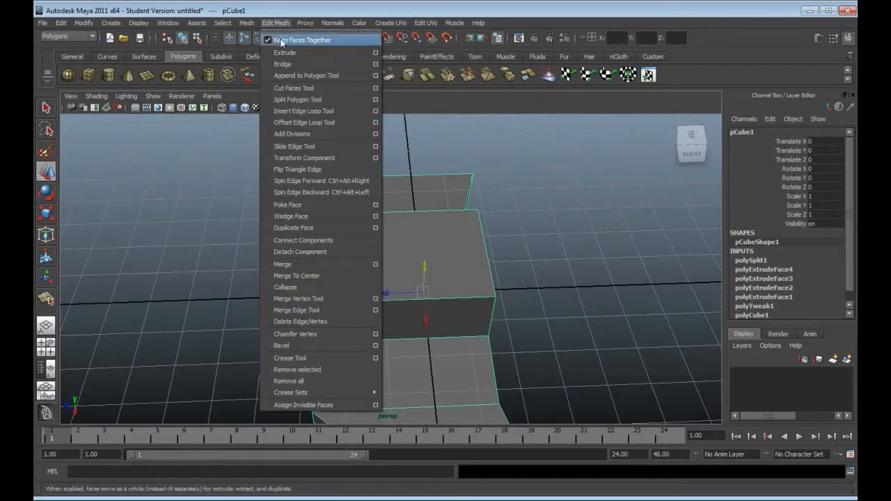
left_click(311, 89)
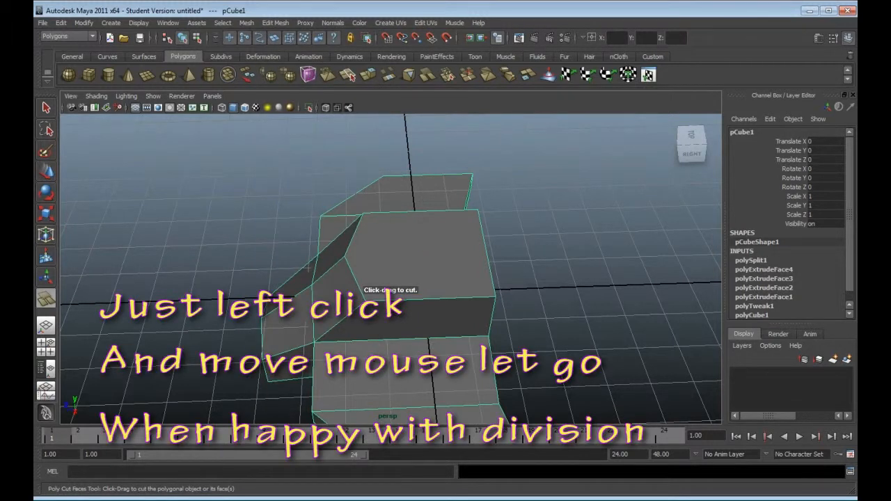
left_click_drag(409, 286, 395, 322)
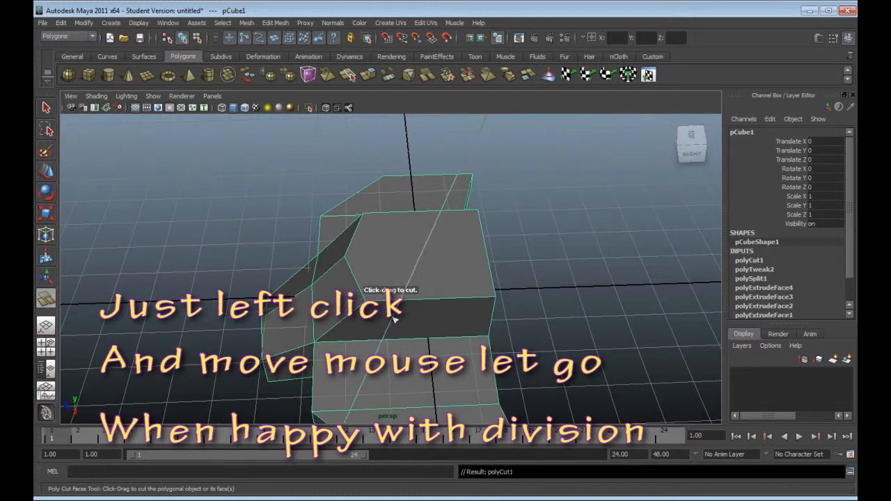
left_click_drag(310, 267, 428, 358, "alt")
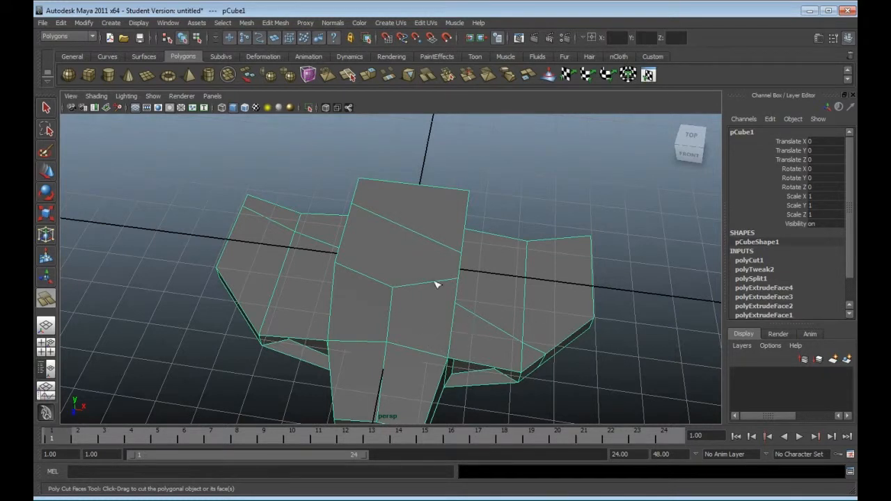
key("ctrl+z")
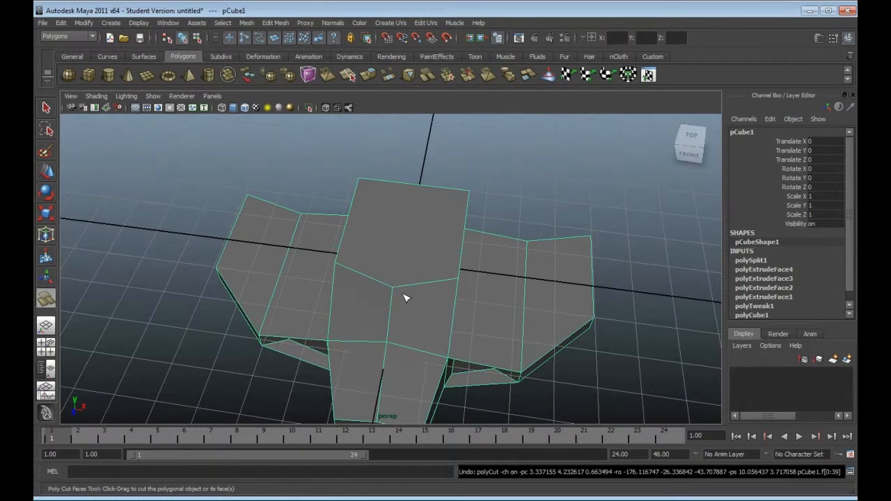
Select only the roof face for the Cut Faces tool and try a freehand lengthwise cut through it, undoing the cut
right_click_drag(409, 271, 408, 292)
left_click(448, 260)
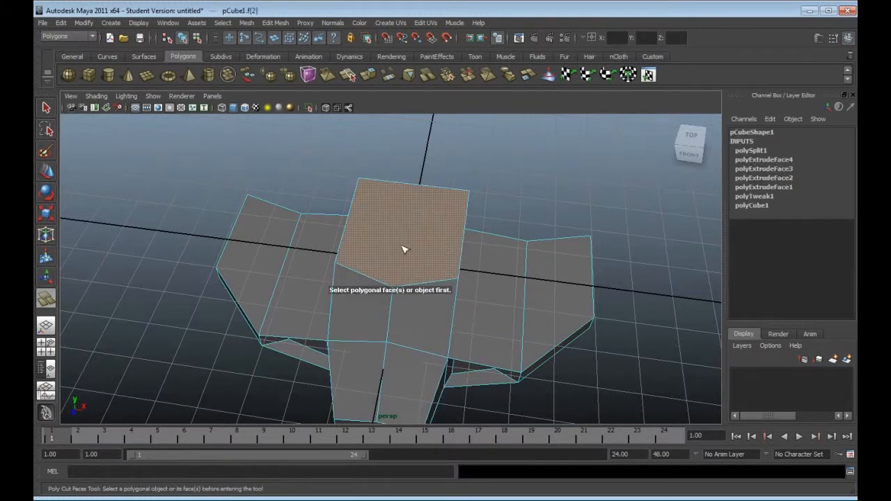
left_click(269, 23)
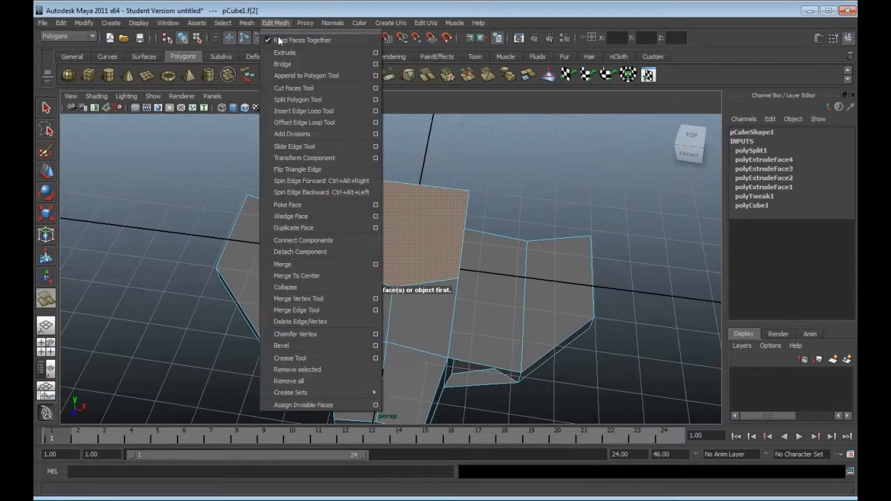
left_click(309, 89)
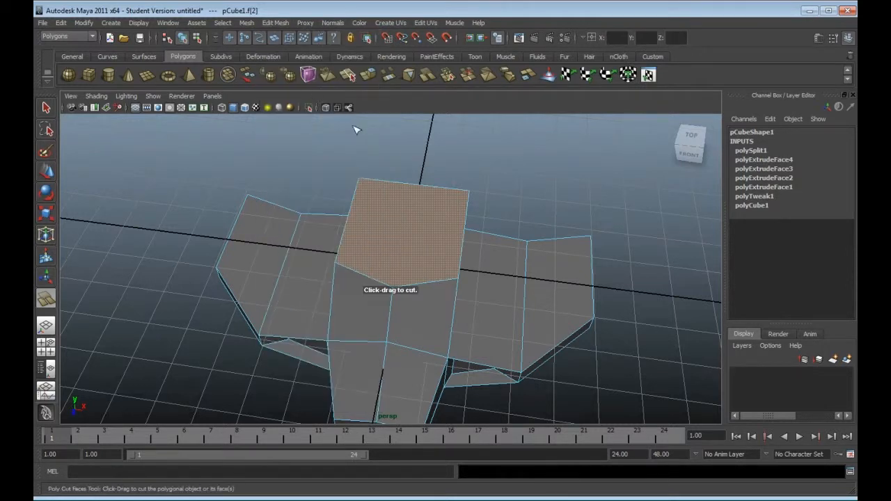
left_click_drag(410, 245, 408, 245)
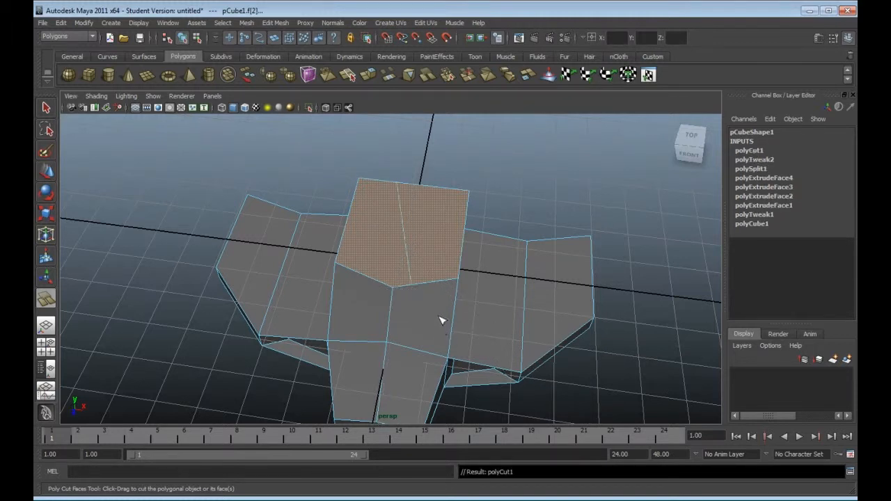
key("ctrl+z")
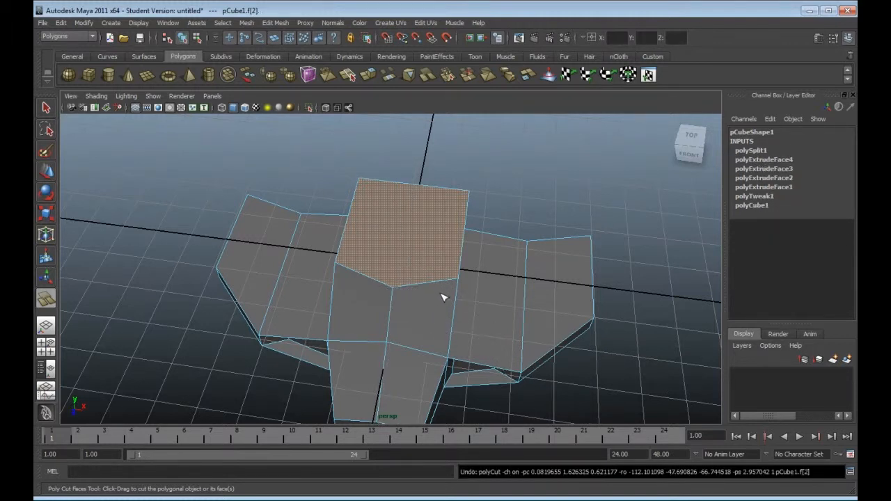
In the top view, cut the roof face lengthwise near its centre line and crosswise along the X axis
left_click(690, 136)
key("g")
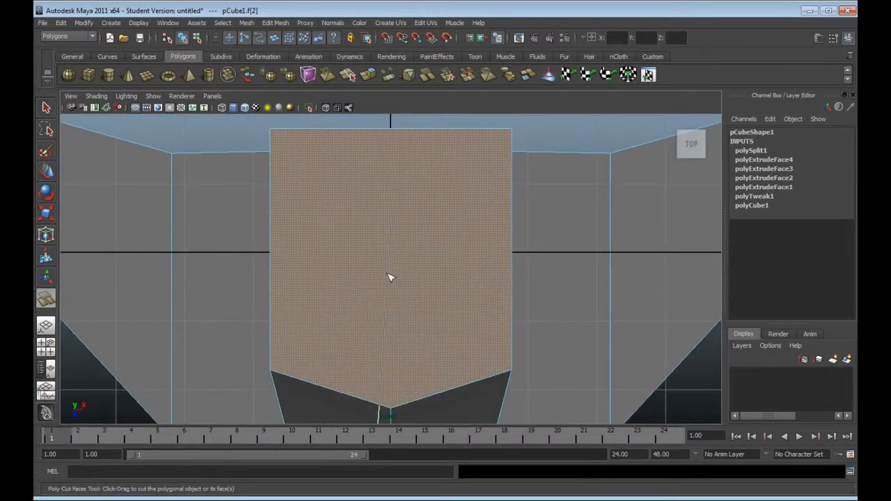
left_click_drag(390, 276, 390, 312)
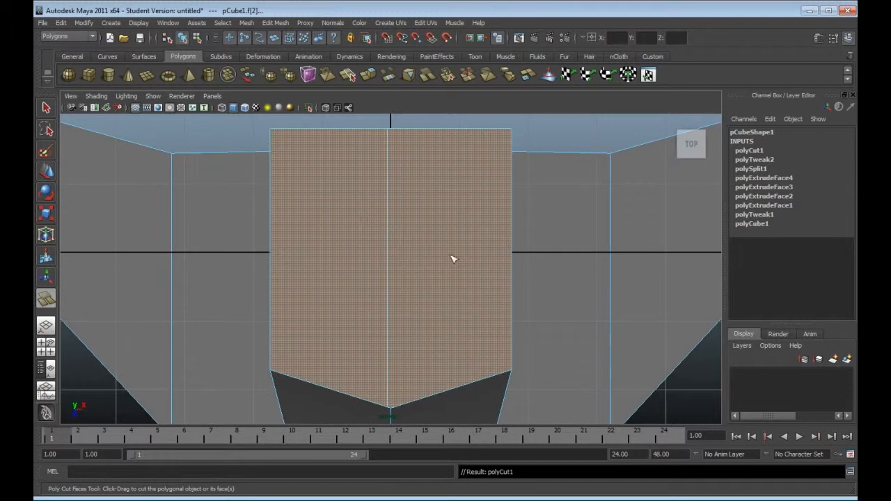
left_click_drag(507, 254, 482, 253)
key("ctrl+z")
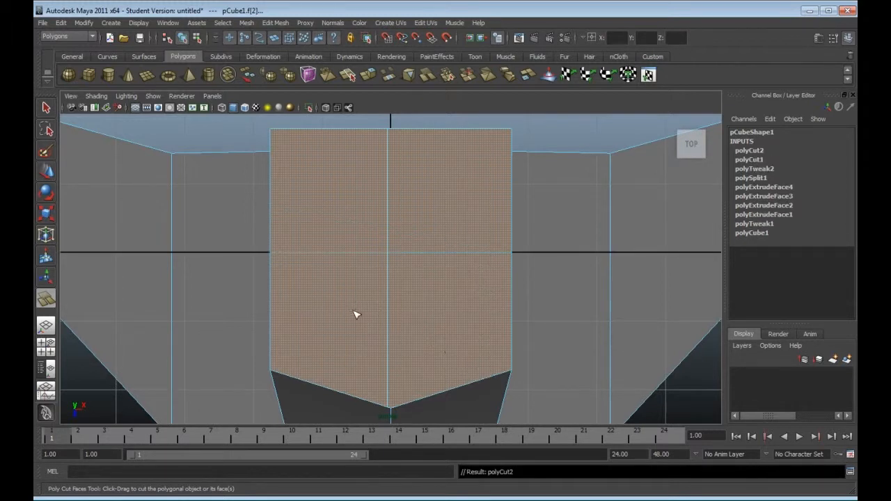
Examine how the lengthwise roof cut meets the windscreen's centre edge at the front of the roof
left_click_drag(370, 356, 371, 289, "alt")
right_click_drag(371, 289, 249, 285, "alt")
left_click_drag(249, 285, 390, 308, "alt")
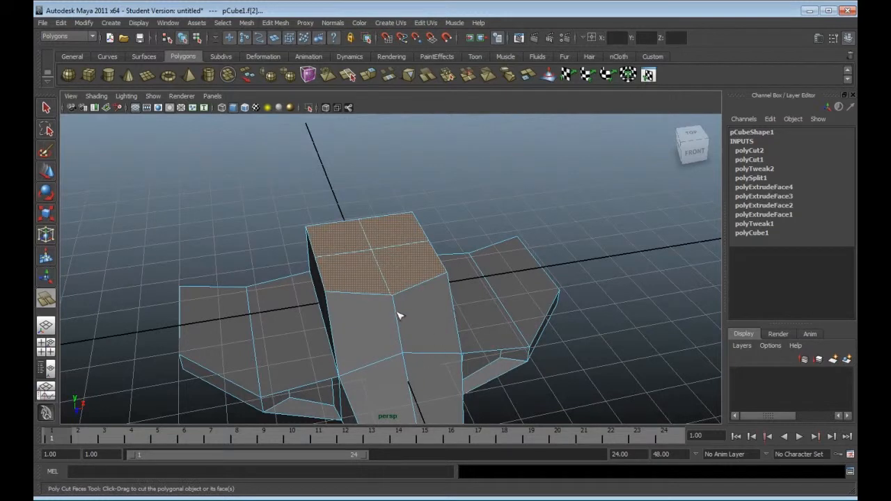
right_click_drag(400, 316, 338, 233, "alt")
middle_click_drag(382, 314, 352, 241, "alt")
left_click_drag(375, 284, 292, 267, "alt")
right_click_drag(338, 269, 440, 333, "alt")
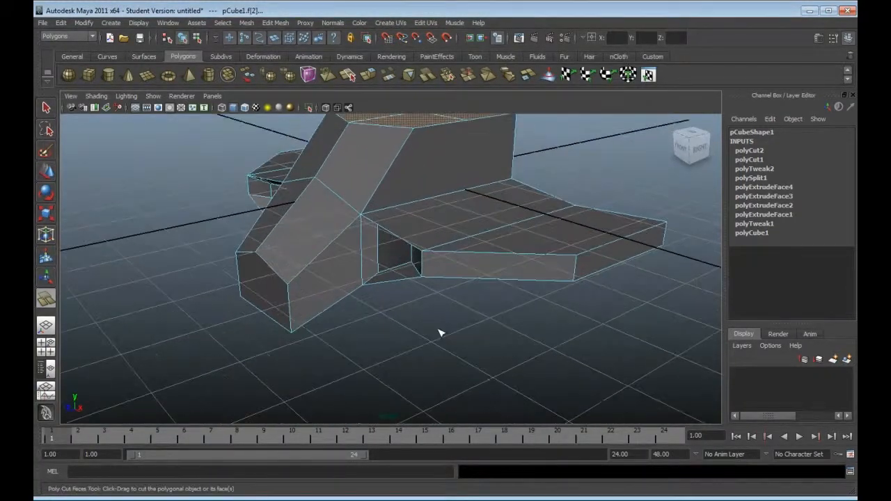
left_click_drag(336, 236, 414, 239, "alt")
right_click_drag(388, 185, 372, 200)
scroll(399, 228, "up", 5)
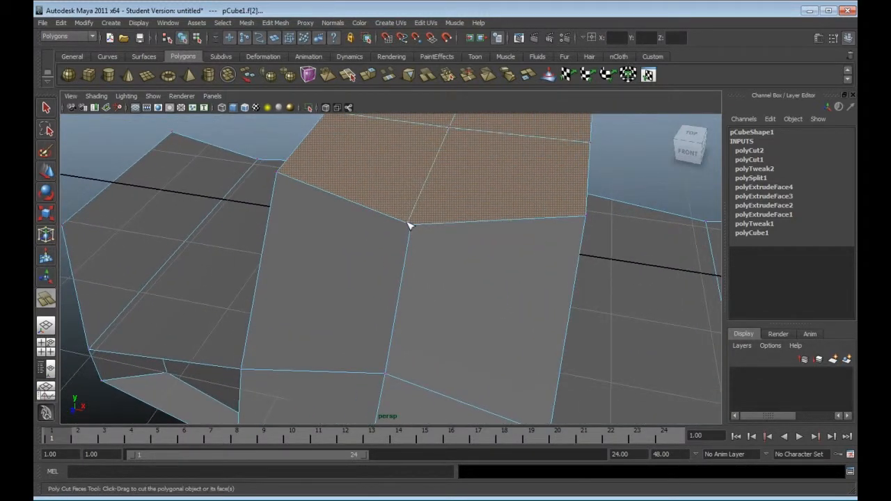
Move the vertex at the front end of the lengthwise cut onto the roof's front centre vertex
left_click_drag(411, 225, 411, 232)
key("ctrl+z")
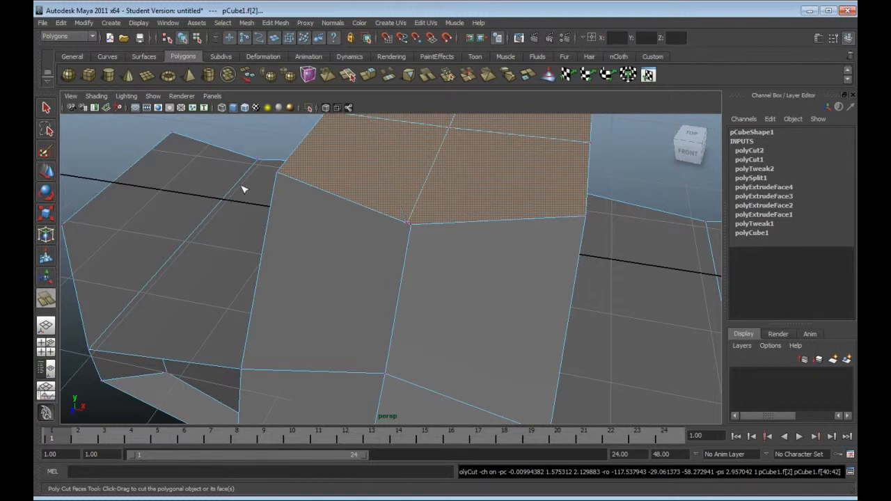
key("q")
key("F9")
left_click(408, 226)
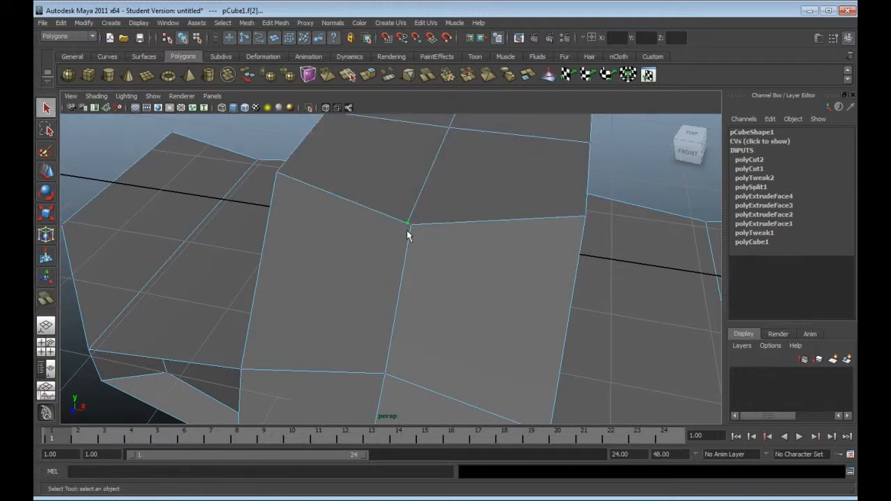
key("w")
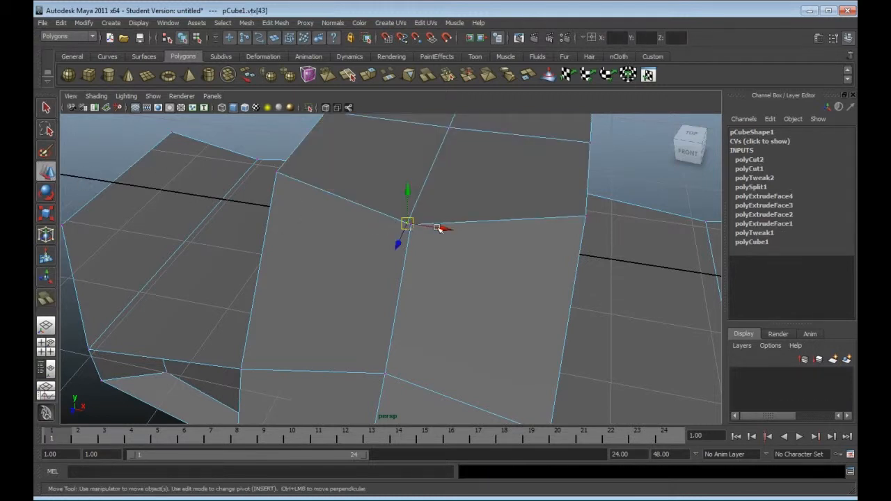
left_click_drag(412, 227, 414, 224)
Select both overlapping vertices at the roof's front centre and merge them into one
middle_click_drag(421, 200, 395, 206, "alt")
right_click_drag(409, 217, 439, 265, "alt")
middle_click_drag(424, 229, 424, 307, "alt")
right_click_drag(424, 306, 353, 159, "alt")
right_click_drag(404, 260, 374, 193, "alt")
middle_click_drag(374, 193, 343, 214, "alt")
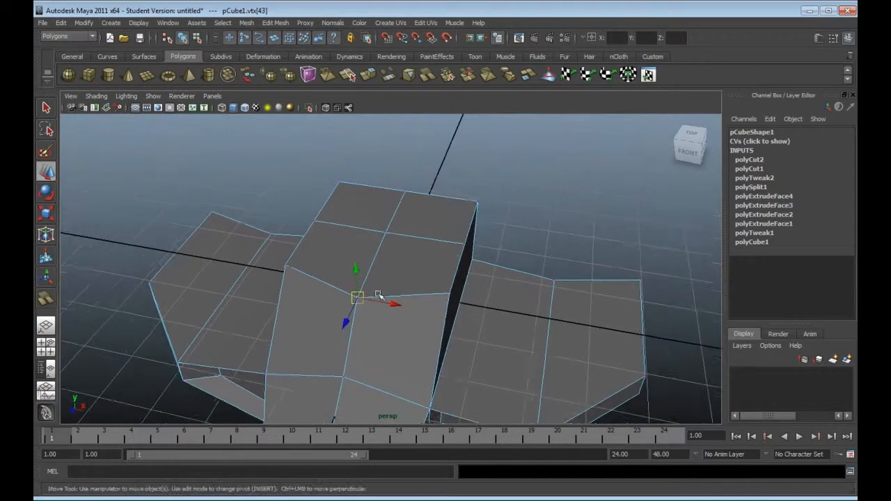
left_click(366, 301, "shift")
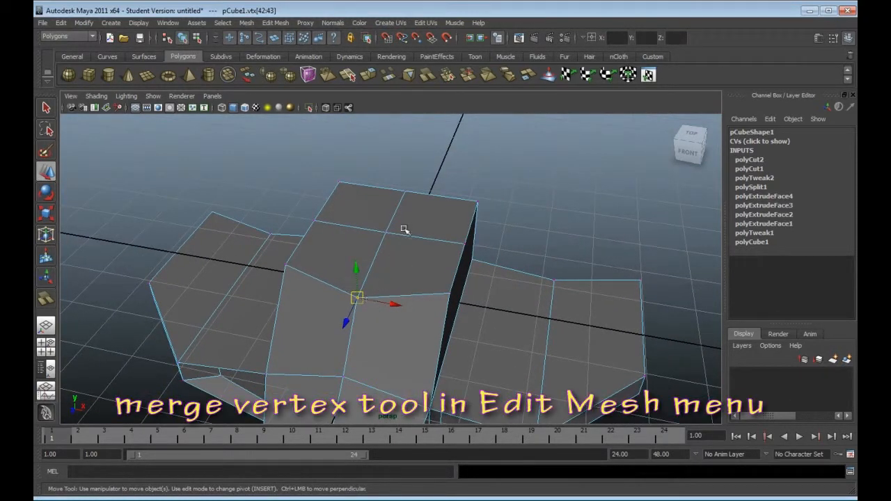
left_click(448, 79)
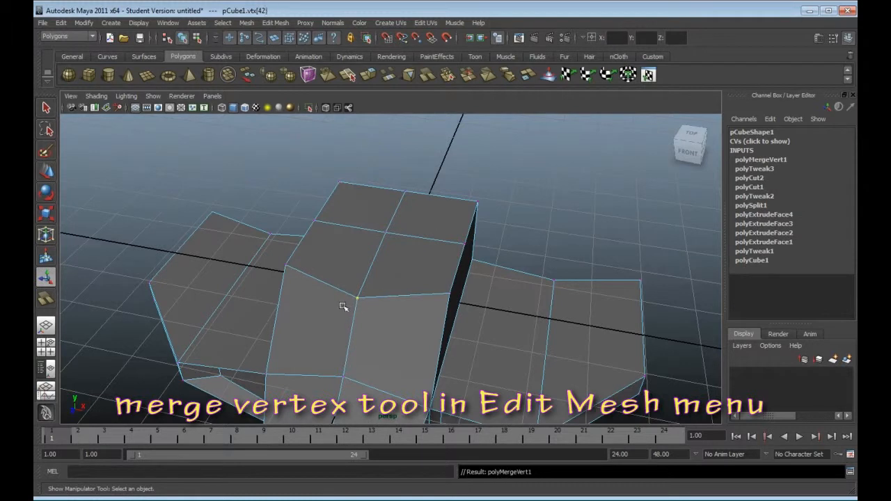
Raise the vertex in the middle of the roof, where the two cuts cross, to about Y 1.90
scroll(377, 283, "up", 5)
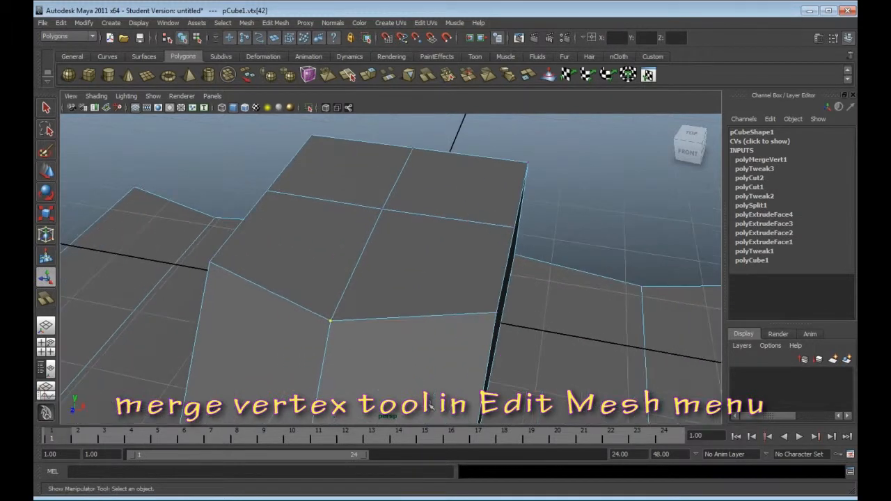
middle_click_drag(356, 266, 354, 318, "alt")
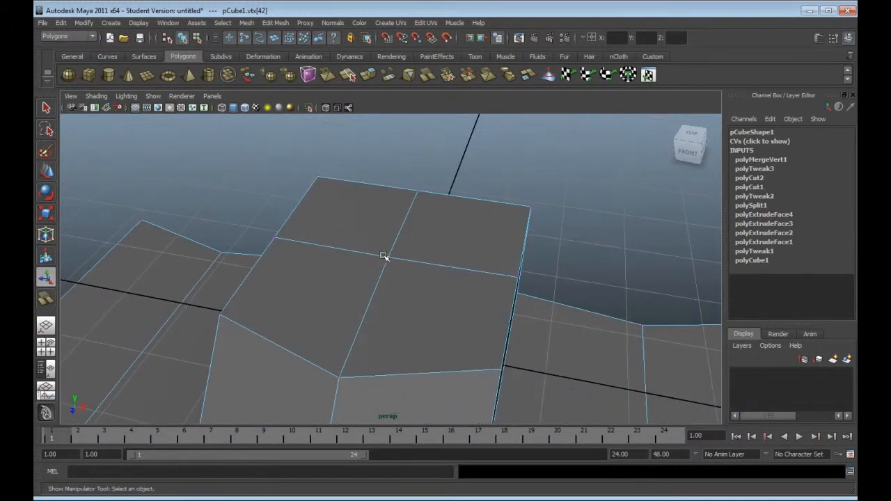
left_click(46, 170)
left_click_drag(388, 228, 385, 200)
left_click_drag(341, 312, 442, 299, "alt")
middle_click_drag(404, 276, 318, 209, "alt")
right_click_drag(319, 209, 250, 173, "alt")
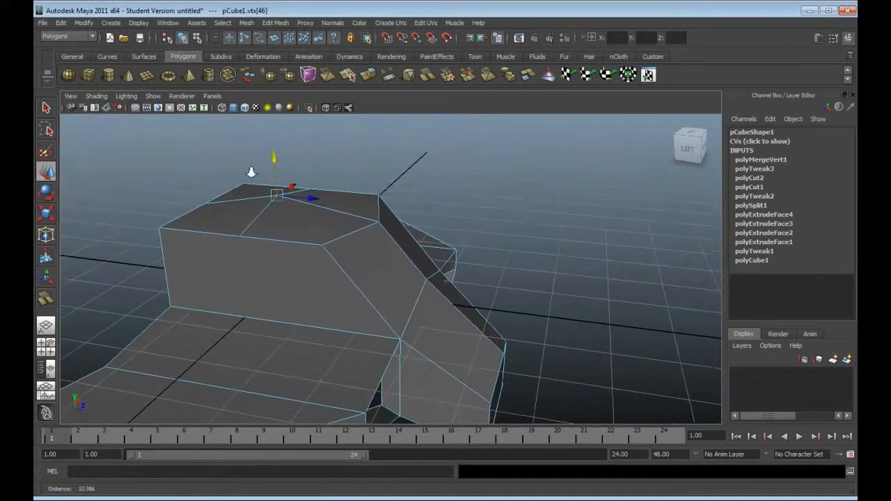
right_click_drag(355, 252, 284, 213, "alt")
middle_click_drag(339, 271, 339, 282)
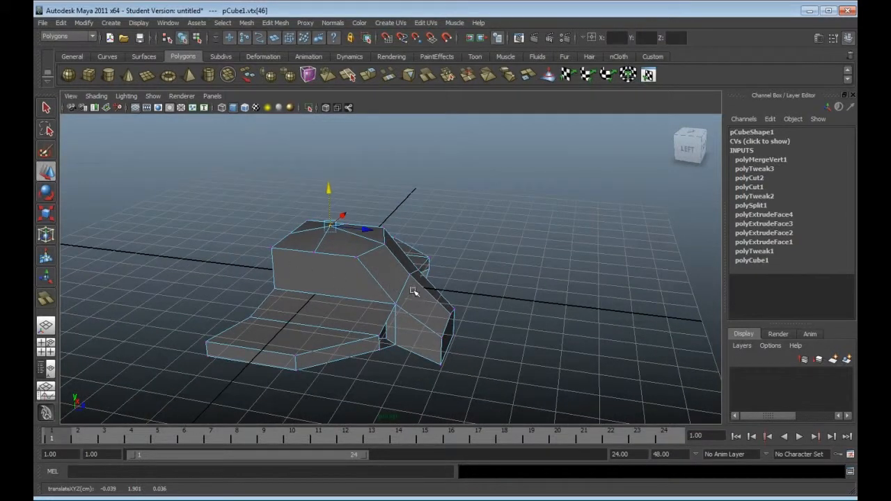
Preview the ship with smoothing and examine its shape from all around, returning to the unsmoothed display
left_click_drag(413, 291, 393, 296, "alt")
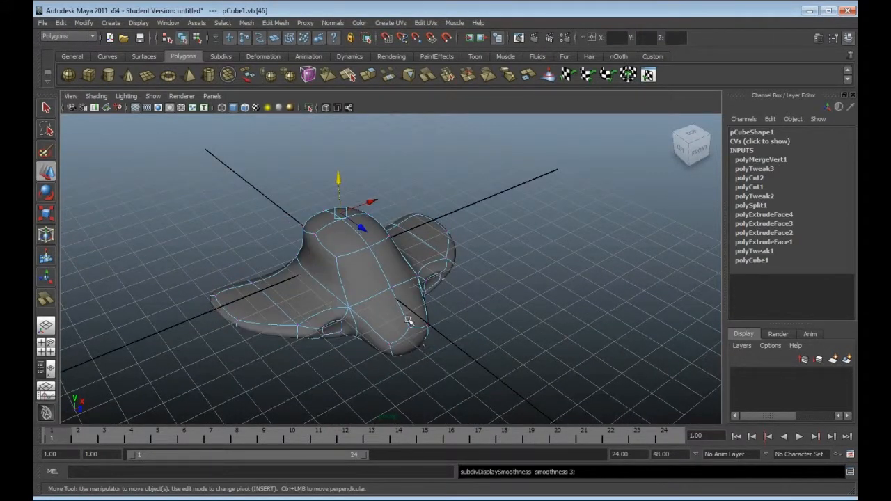
left_click_drag(384, 327, 375, 300, "alt")
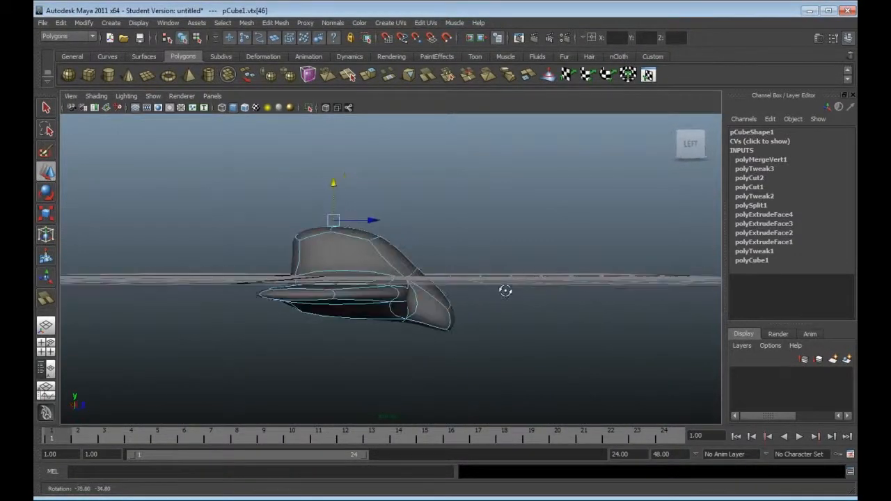
left_click_drag(506, 291, 295, 290, "alt")
right_click_drag(370, 280, 374, 287, "alt")
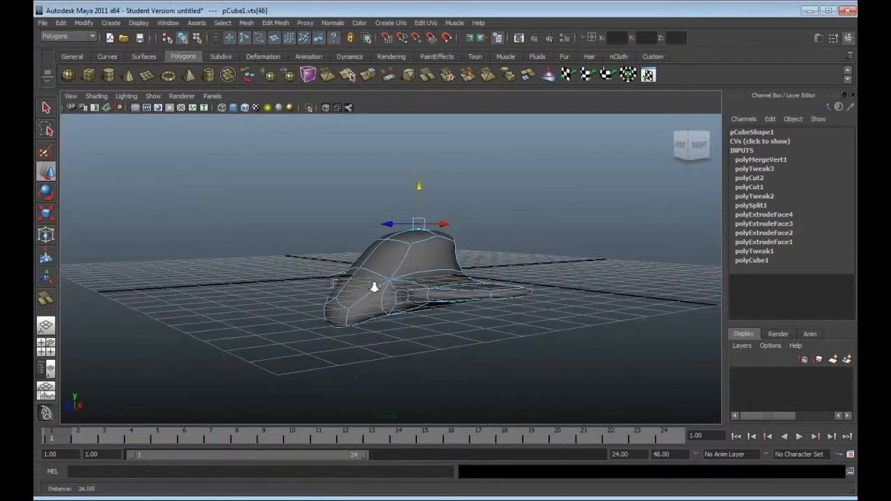
left_click_drag(374, 287, 606, 296, "alt")
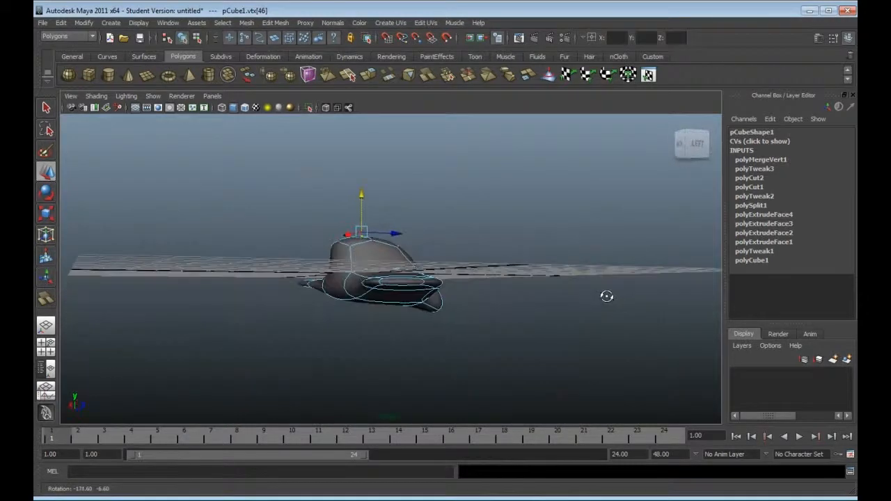
left_click_drag(502, 301, 404, 301, "alt")
right_click_drag(404, 300, 461, 406, "alt")
mouse_move(433, 359)
left_mouse_down("alt")
mouse_move(420, 336)
mouse_move(338, 278)
mouse_move(372, 342)
mouse_move(429, 347)
left_mouse_up("alt")
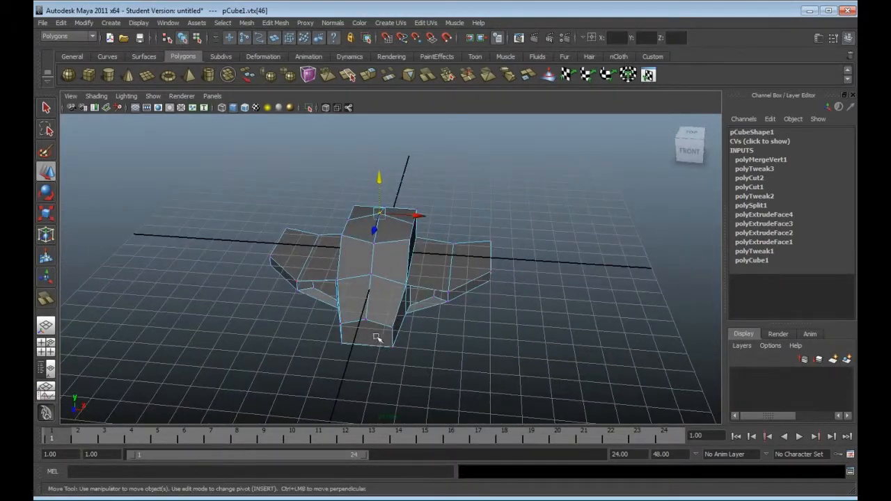
left_click_drag(376, 339, 412, 315, "alt")
left_click_drag(473, 317, 446, 292, "alt")
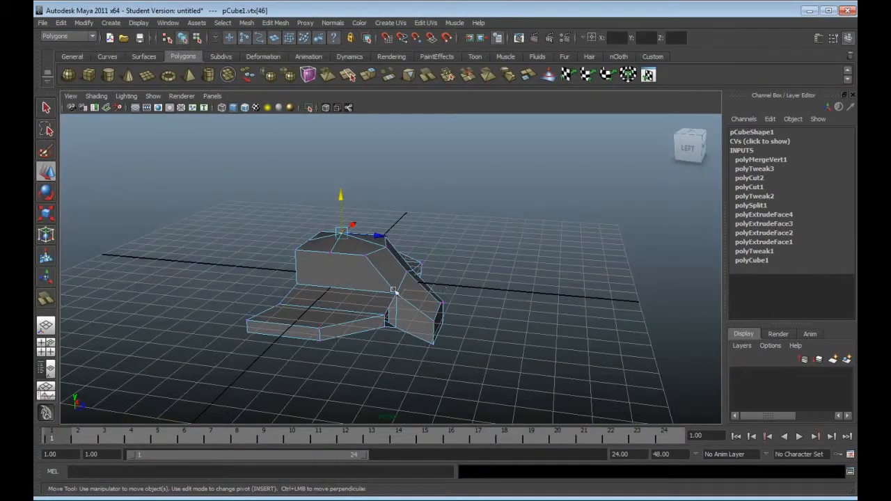